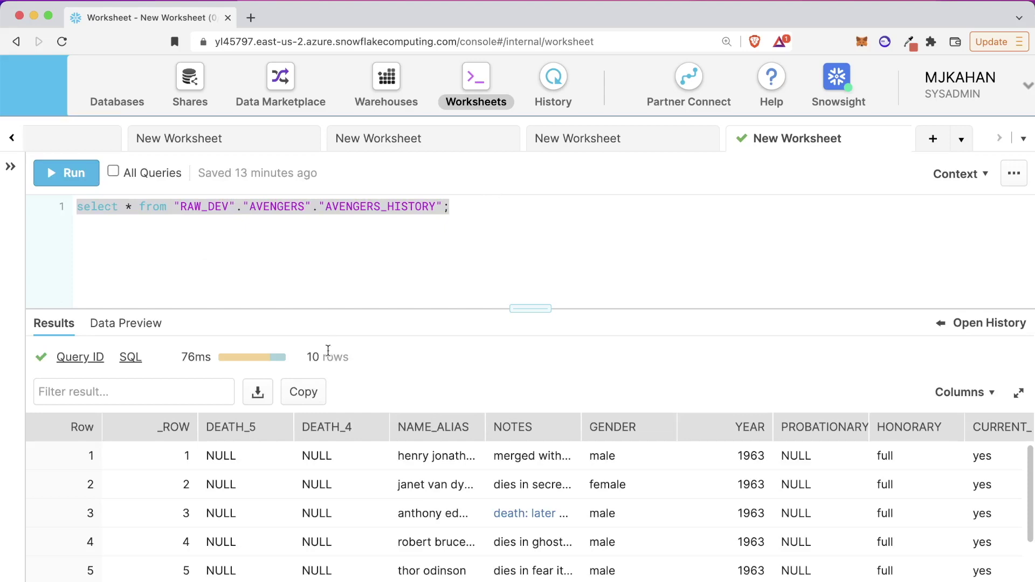
# - Show the 10 AVENGERS_HISTORY result rows as CSV text in a dialog and select all of it
pyautogui.click(257, 392)
pyautogui.click(766, 216)
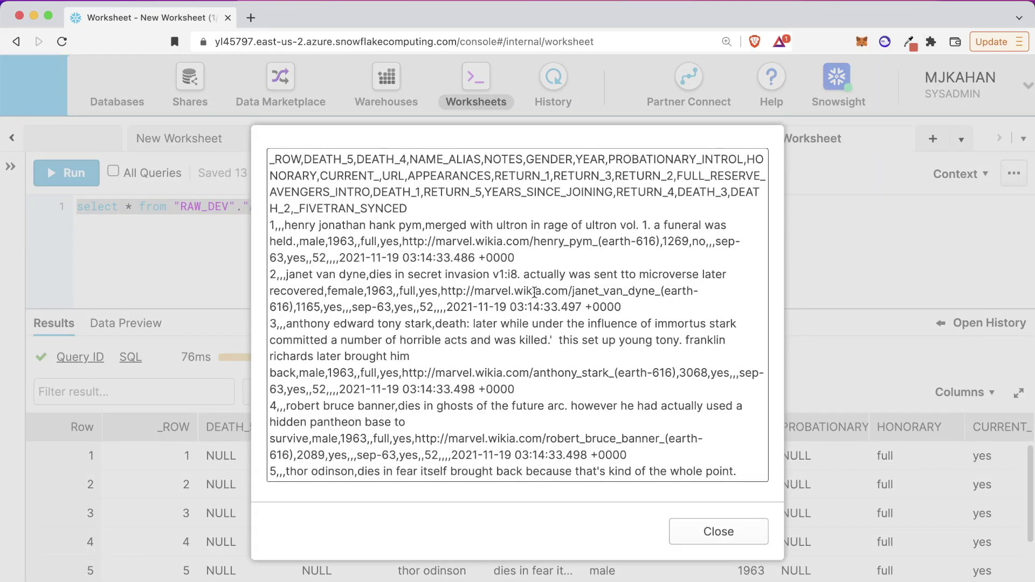
pyautogui.press('super+a')
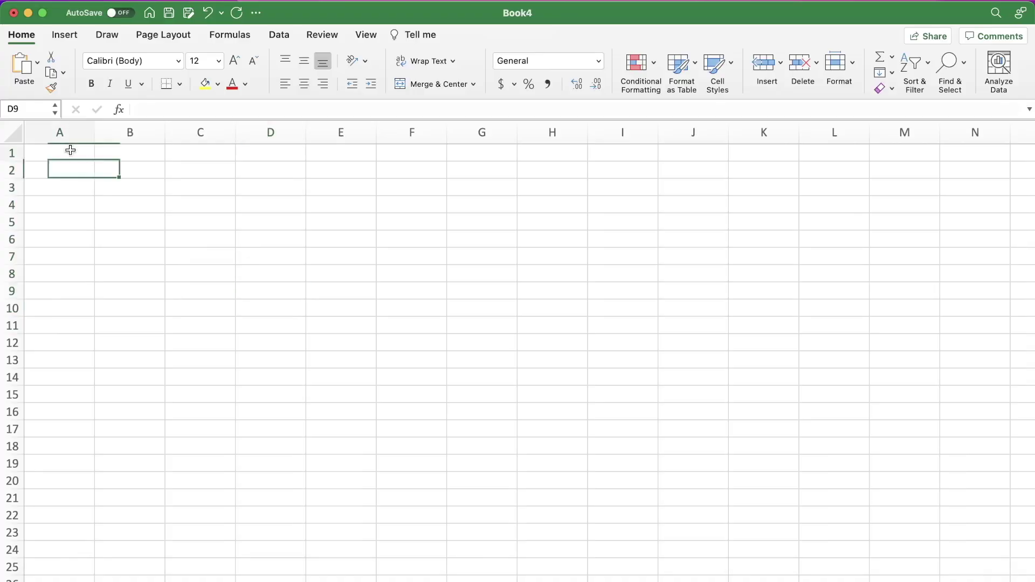
# - Paste the CSV records into A1 of Book4, then undo the widening of column A
pyautogui.click(71, 150)
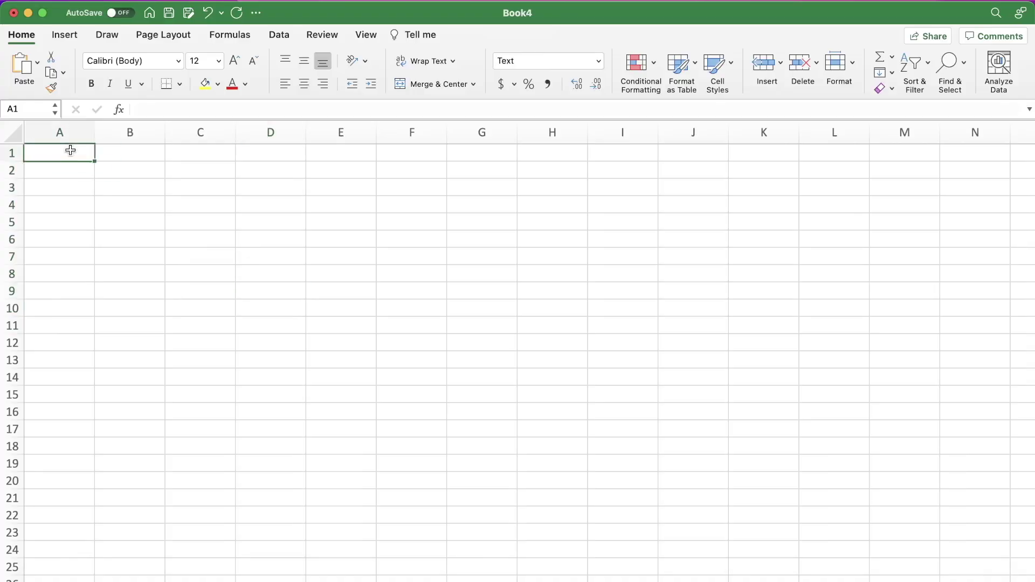
pyautogui.press('super+v')
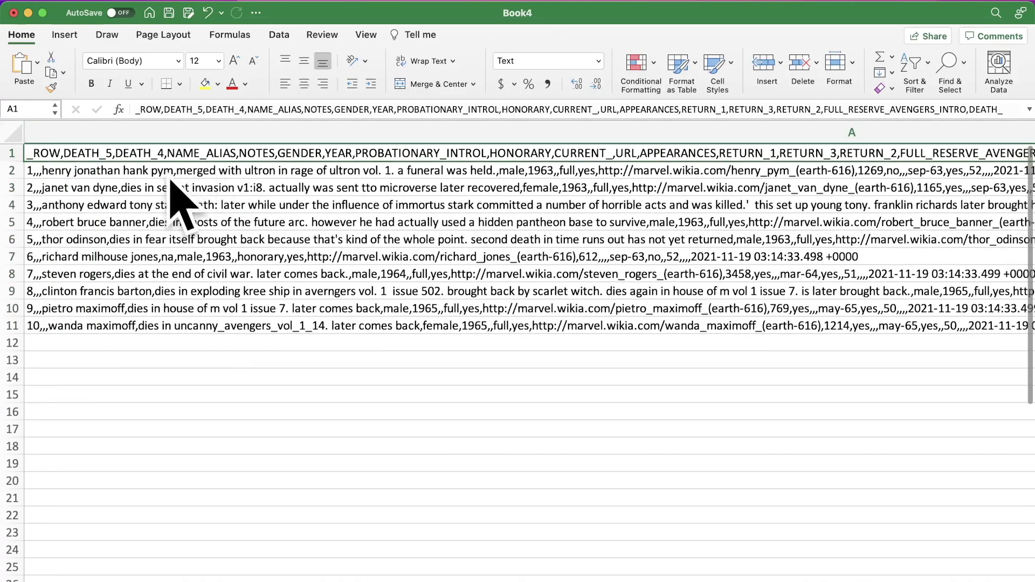
pyautogui.click(76, 186)
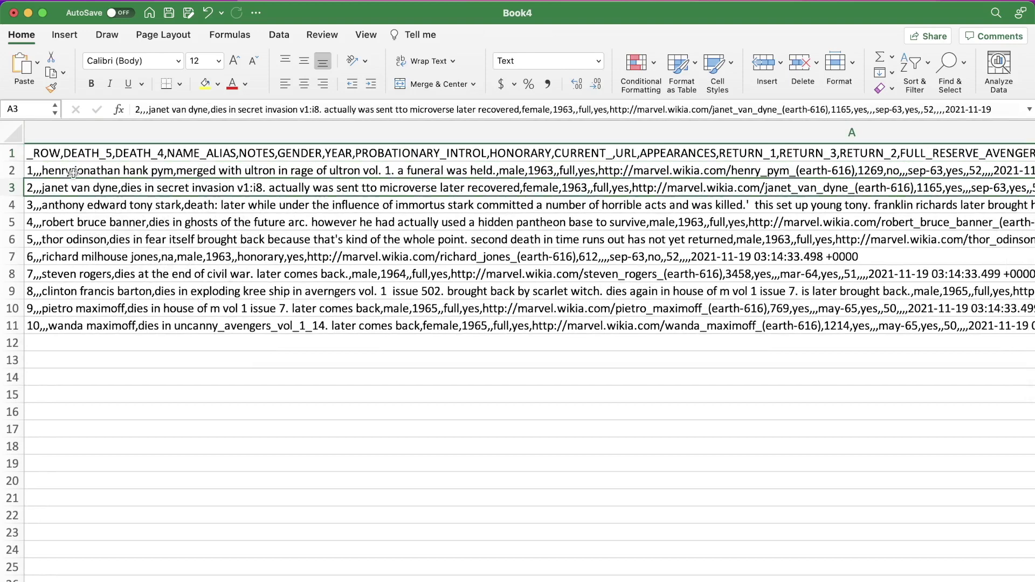
pyautogui.press('super+z')
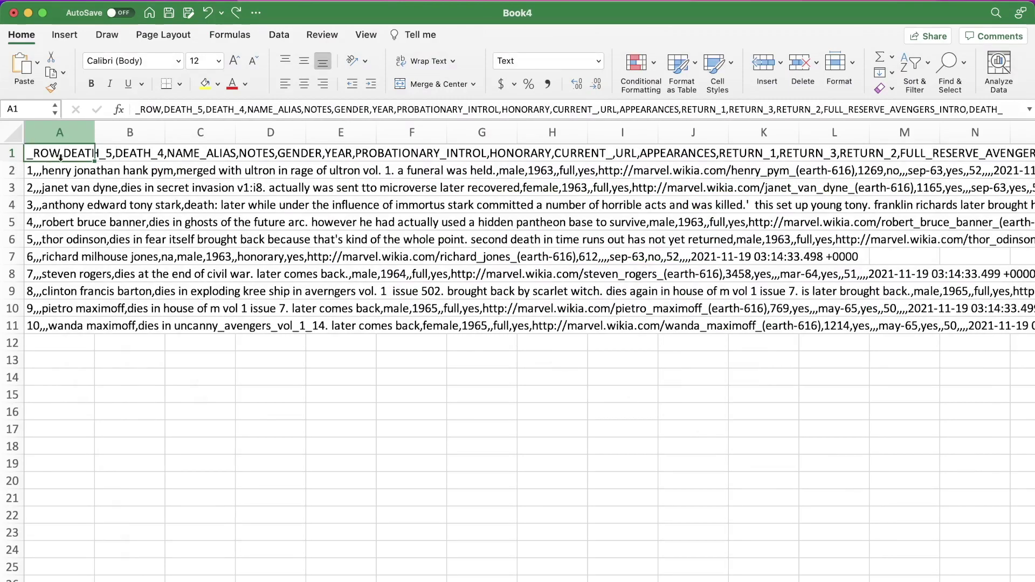
# - Split the A1 header row into columns with Text to Columns, Delimited, comma delimiter
pyautogui.click(272, 35)
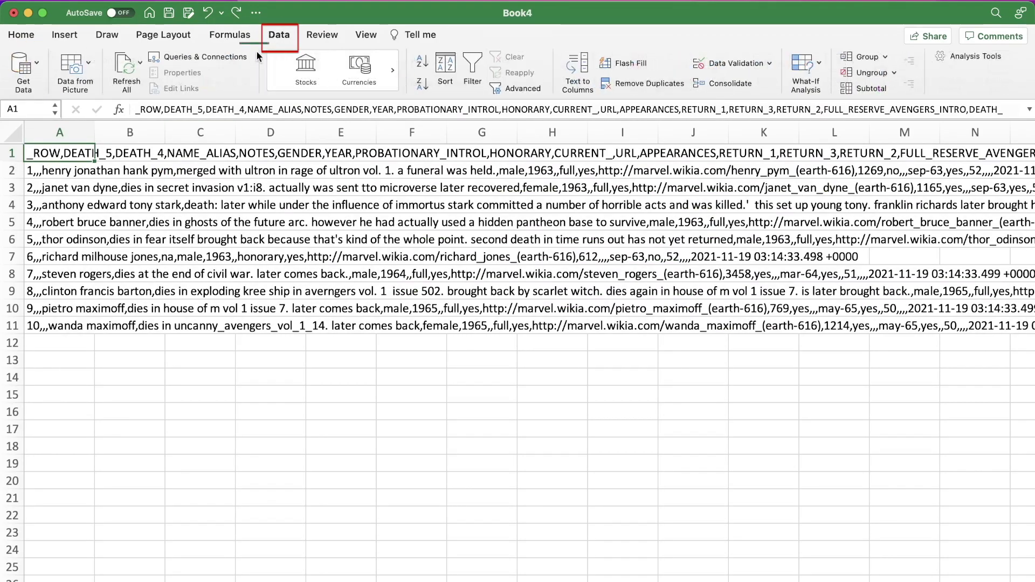
pyautogui.click(580, 71)
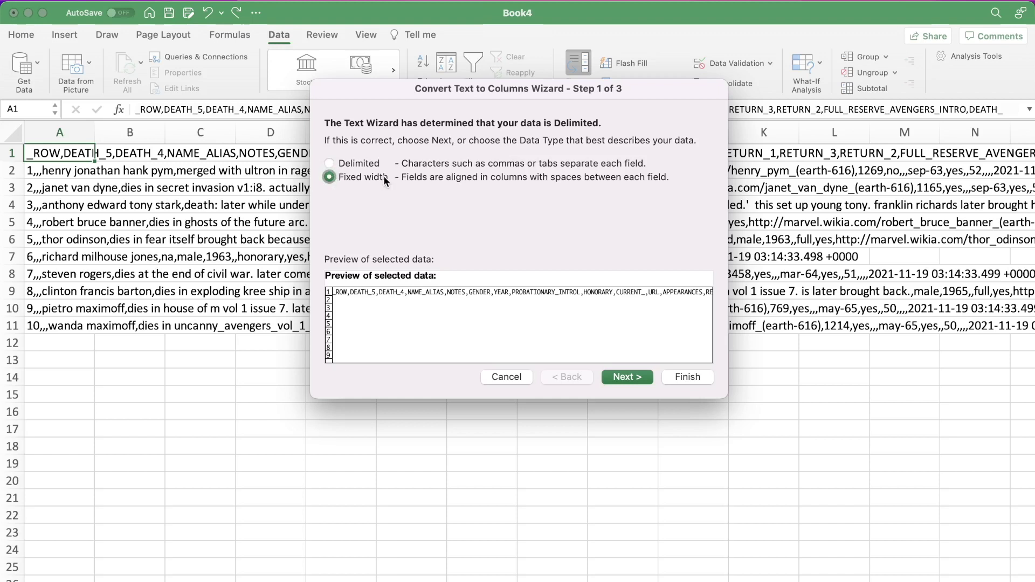
pyautogui.click(364, 168)
pyautogui.click(634, 376)
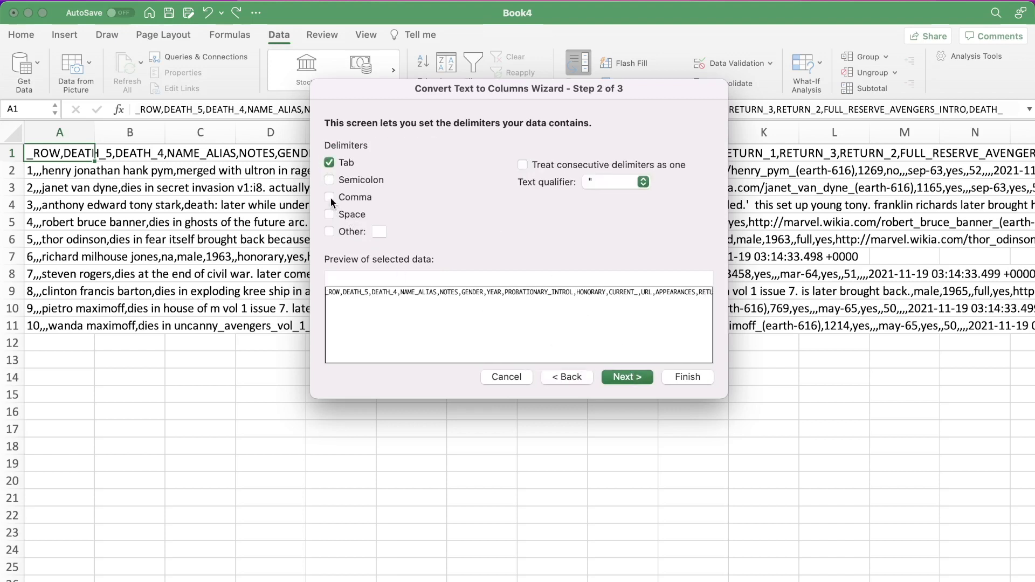
pyautogui.click(329, 198)
pyautogui.click(329, 163)
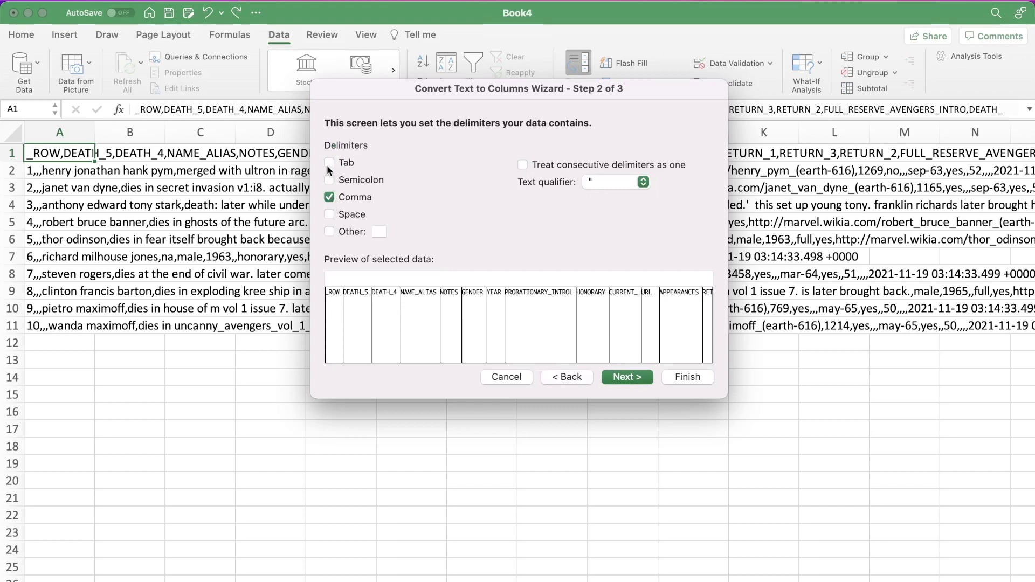
pyautogui.click(330, 164)
pyautogui.click(330, 181)
pyautogui.click(329, 198)
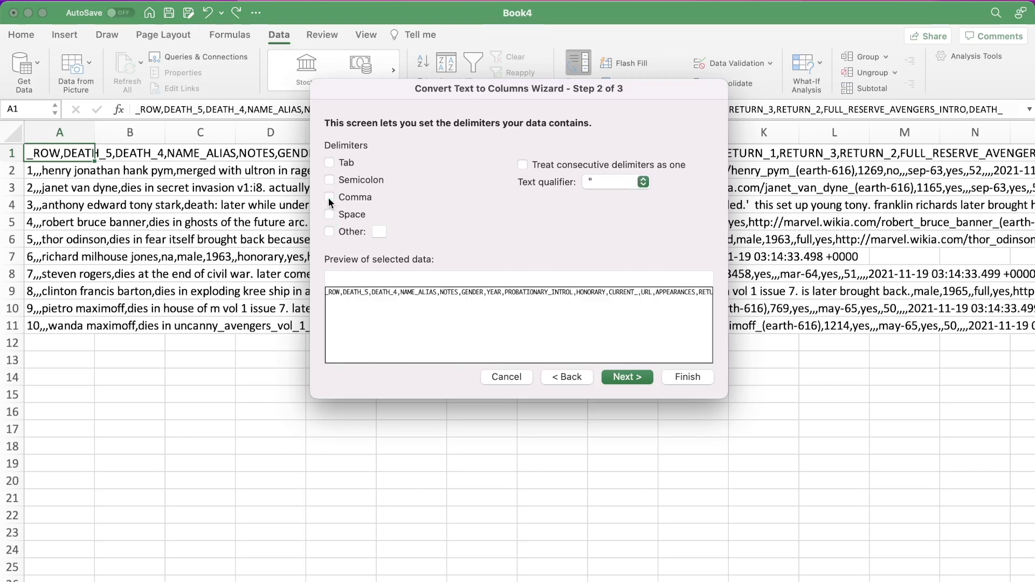
pyautogui.click(330, 198)
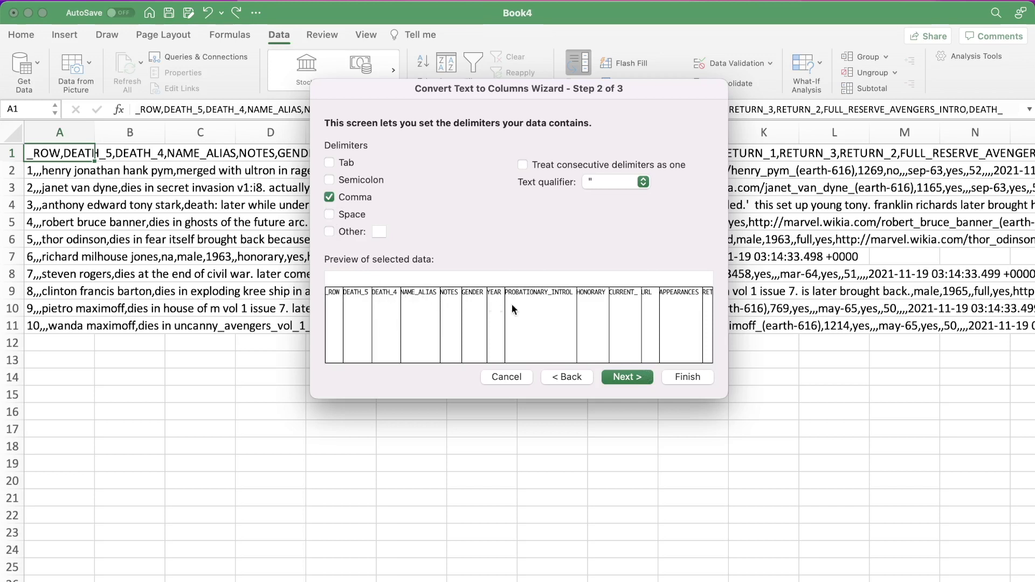
pyautogui.click(635, 377)
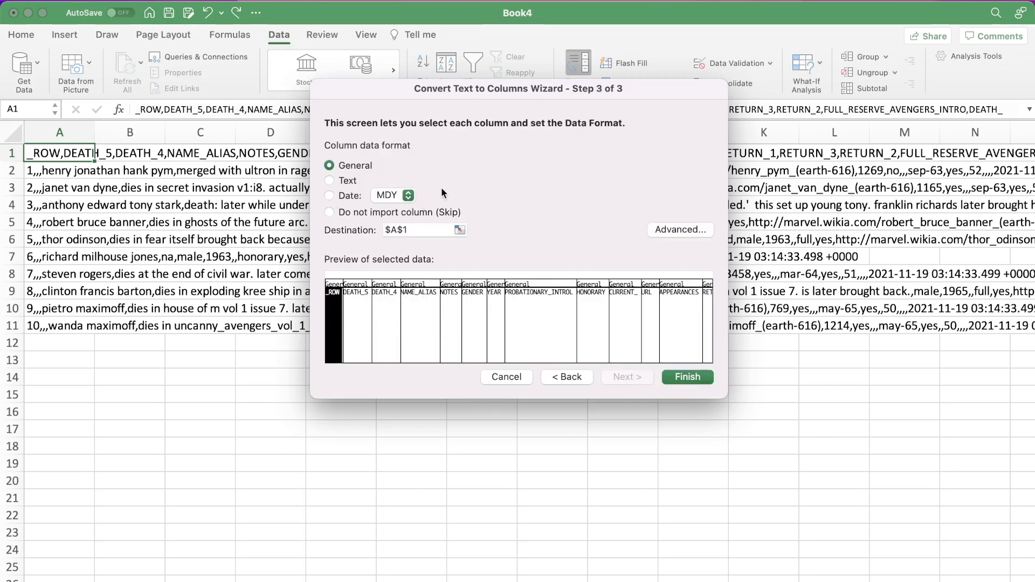
pyautogui.click(704, 377)
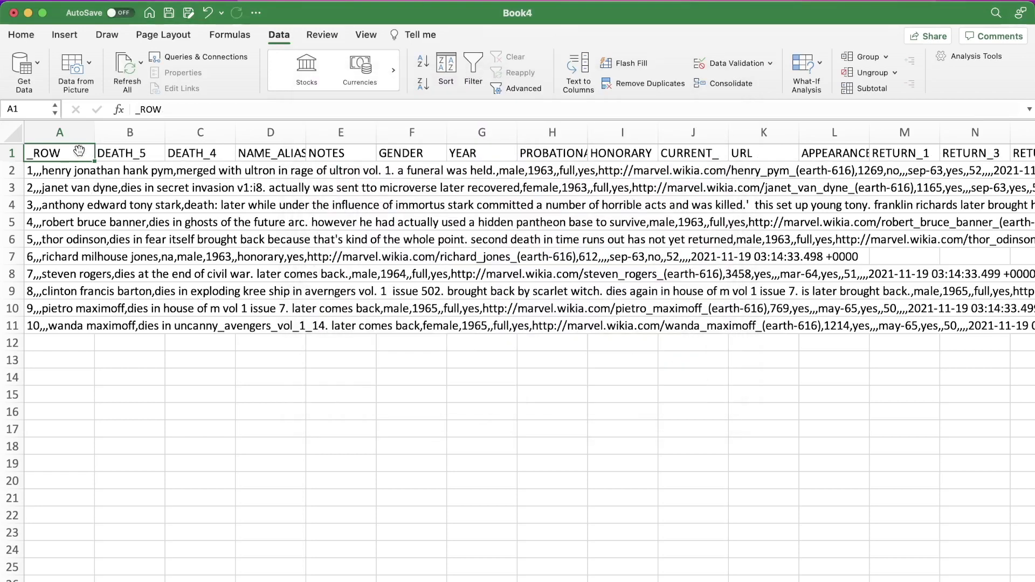
# - Split the records in A2:A11 at commas with Text to Columns
pyautogui.moveTo(80, 151); pyautogui.dragTo(967, 152)
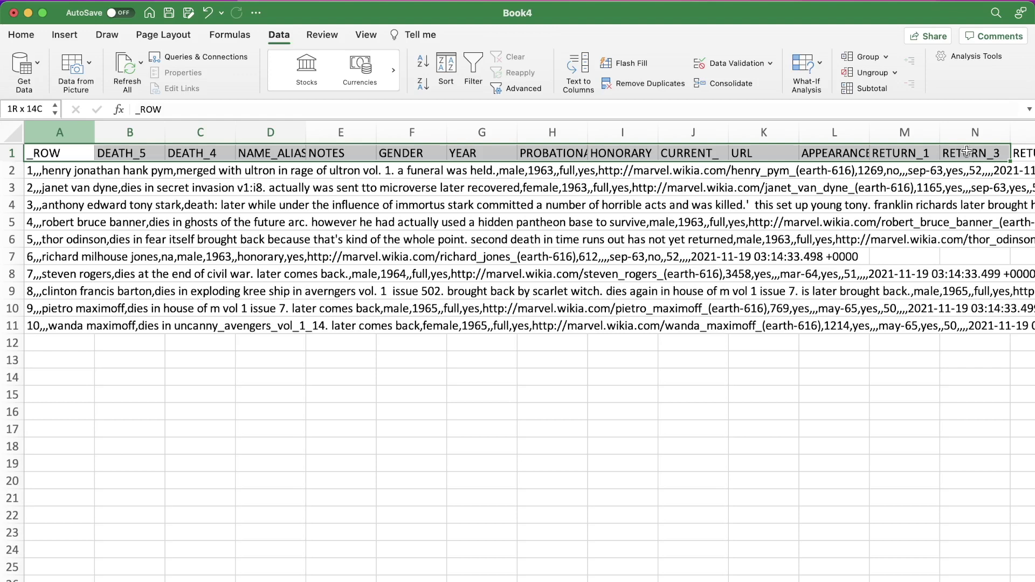
pyautogui.click(966, 151)
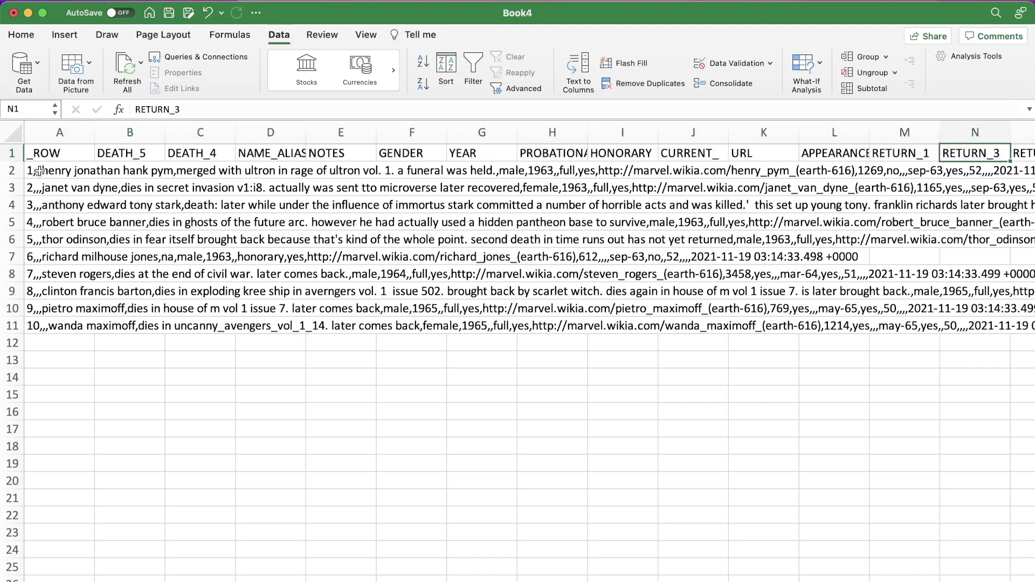
pyautogui.moveTo(40, 170); pyautogui.dragTo(50, 325)
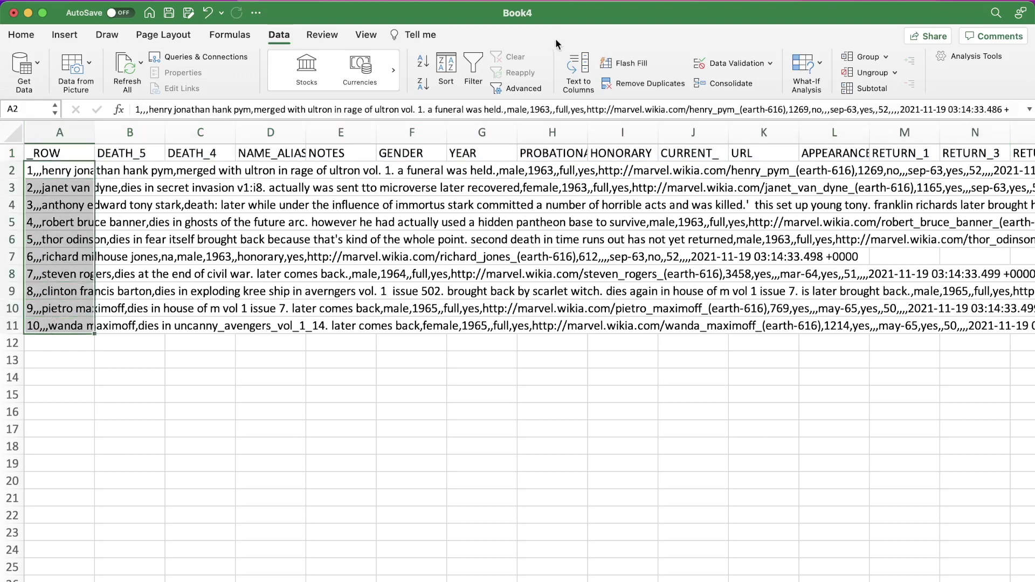
pyautogui.click(579, 67)
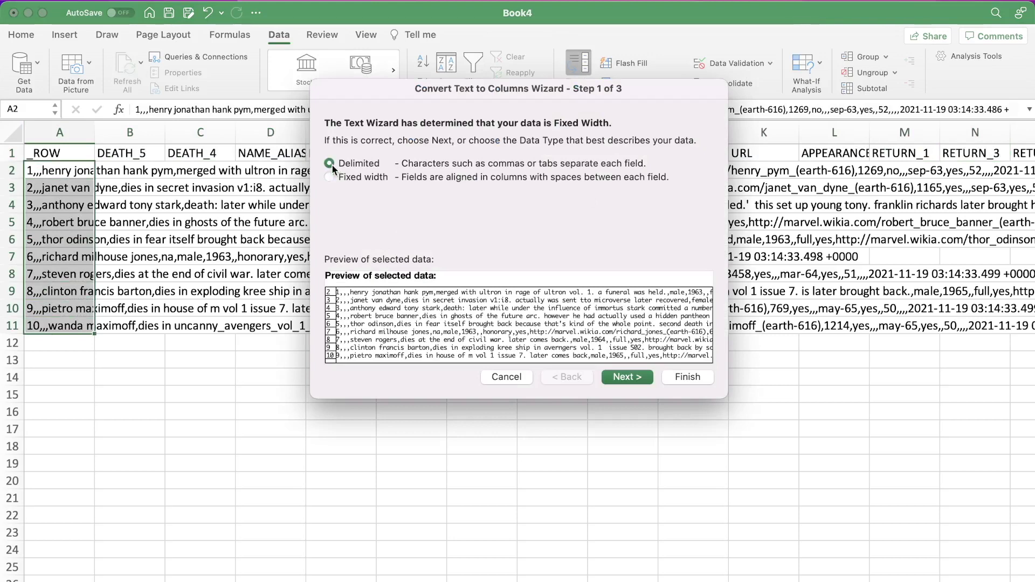
pyautogui.click(628, 377)
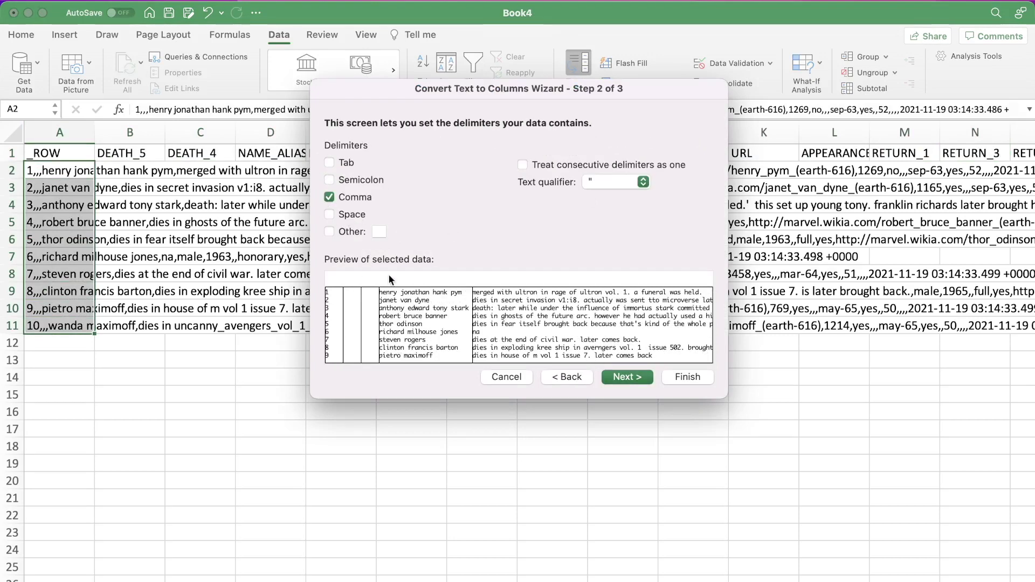
pyautogui.click(701, 377)
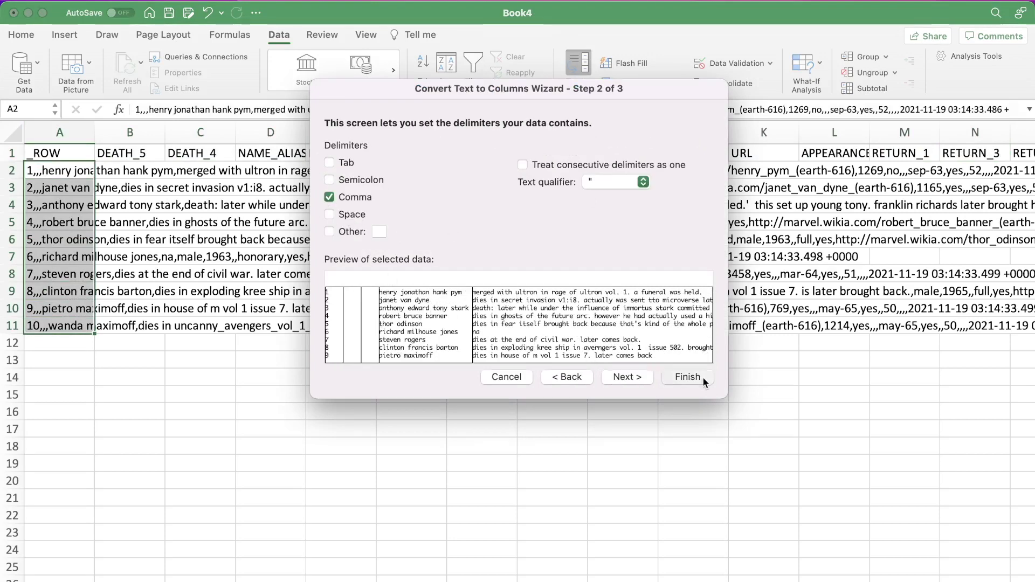
# - Check the split values, such as YEAR in G9 and HONORARY in I2, across the columns
pyautogui.click(469, 293)
pyautogui.hscroll(6, 73, 166)
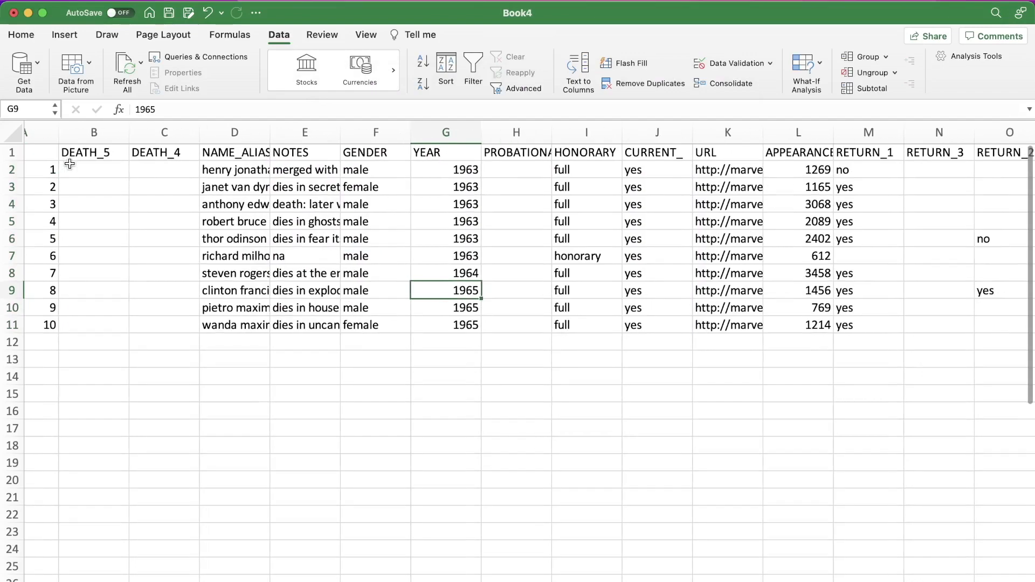
pyautogui.click(197, 167)
pyautogui.hscroll(5, 397, 181)
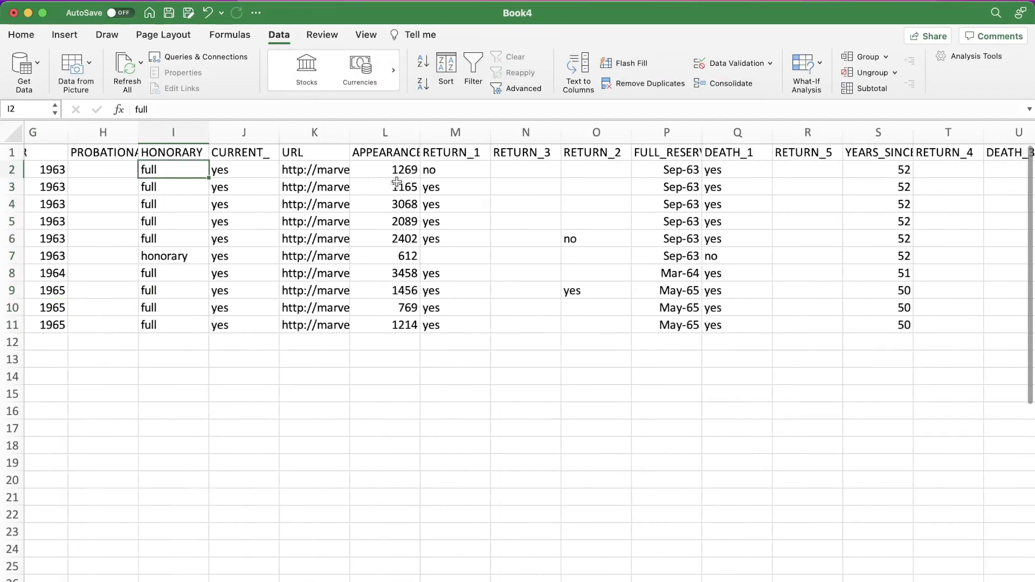
pyautogui.hscroll(-8, 397, 182)
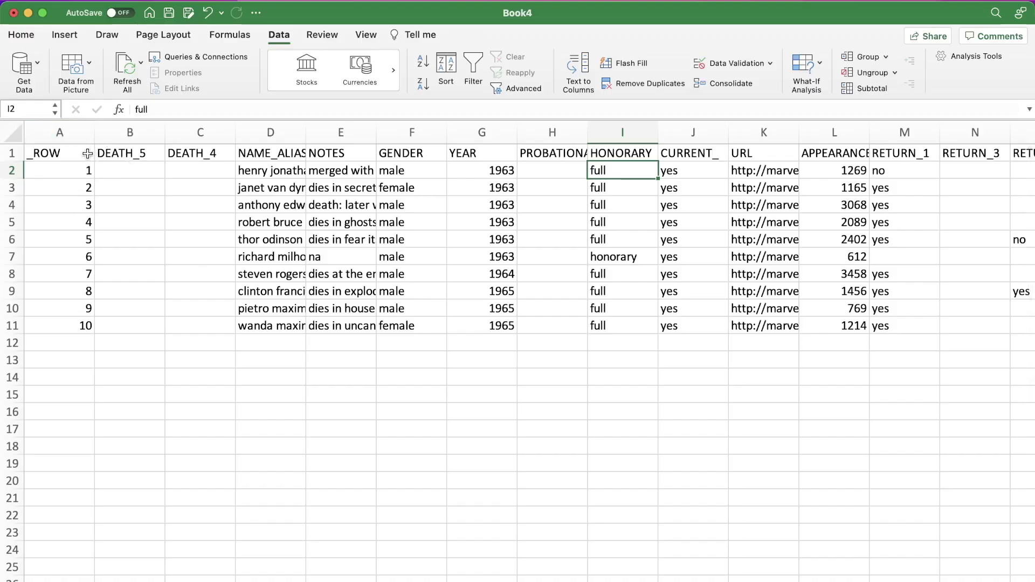
# - Copy the whole header row, _ROW through _FIVETRAN_SYNCED, and switch to the blank sheet
pyautogui.moveTo(84, 153); pyautogui.dragTo(442, 153)
pyautogui.hscroll(10, 445, 146)
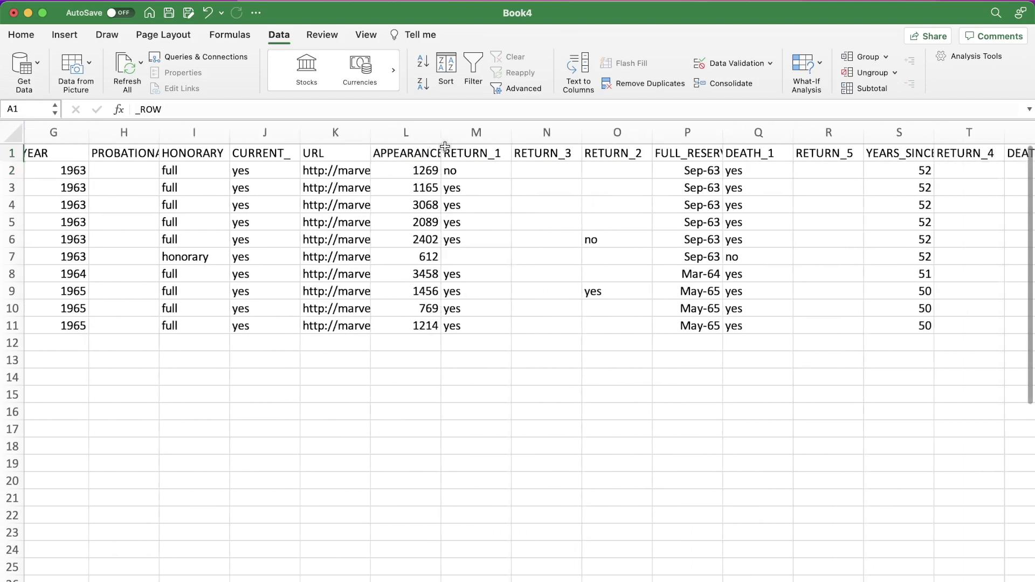
pyautogui.hscroll(10, 439, 149)
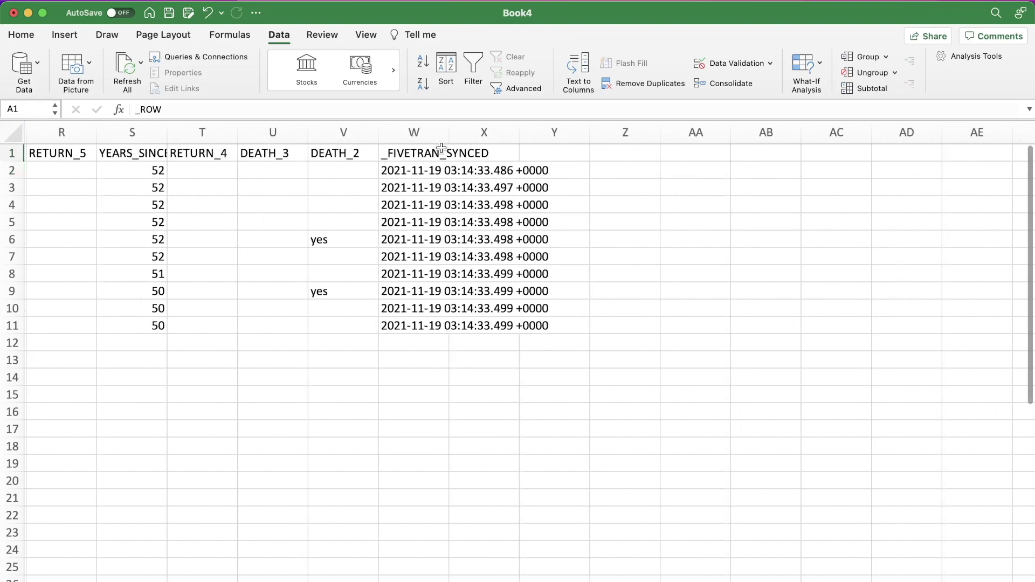
pyautogui.hscroll(-5, 439, 149)
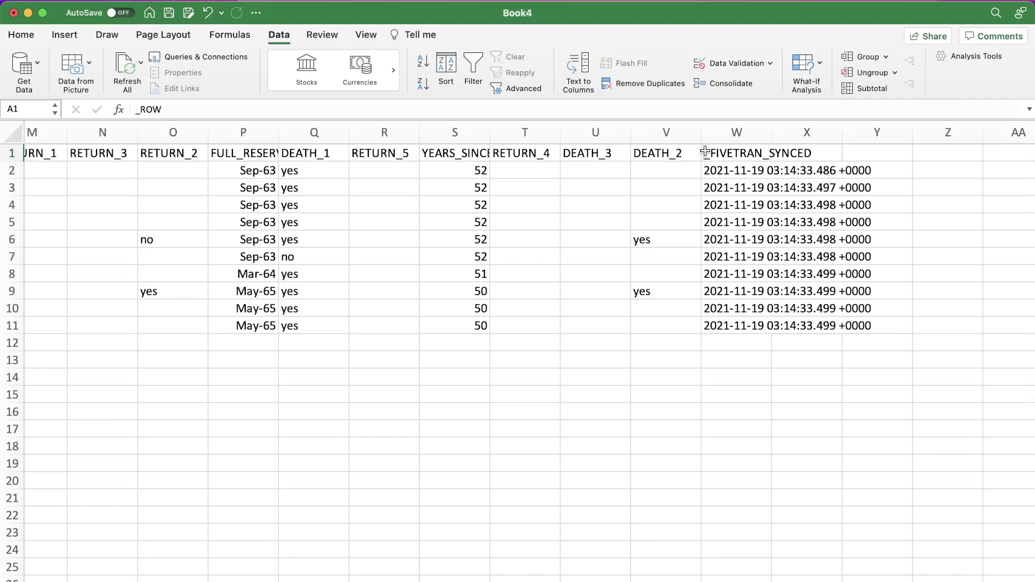
pyautogui.click(716, 153)
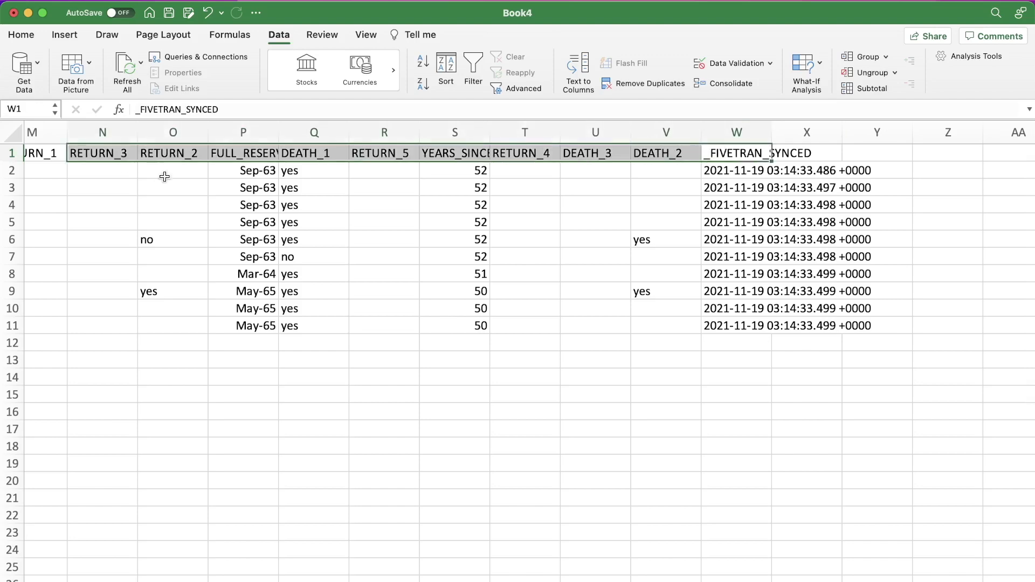
pyautogui.hscroll(-10, 401, 194)
pyautogui.moveTo(54, 153); pyautogui.dragTo(1031, 112)
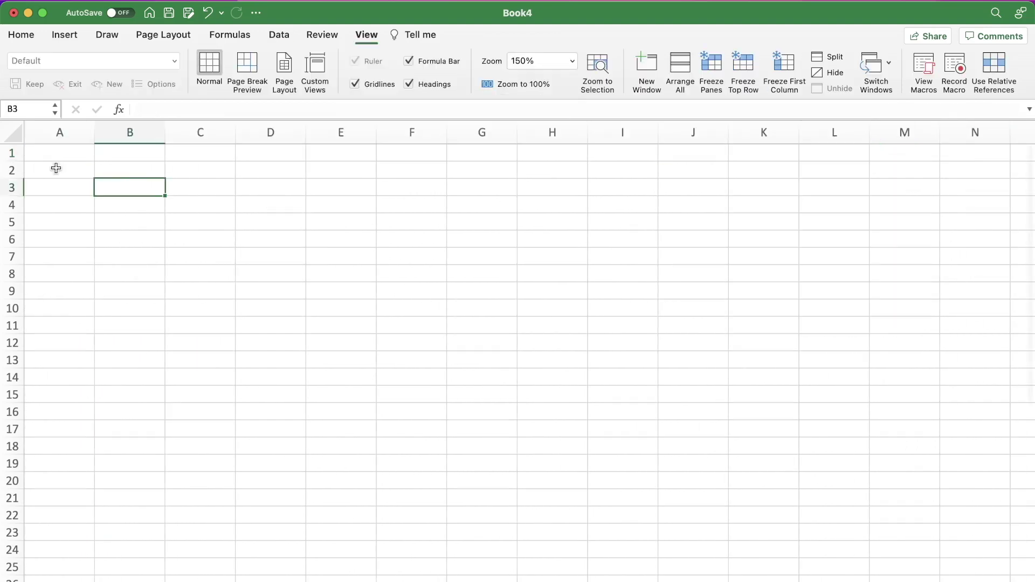
pyautogui.click(56, 168)
# - Paste the headers transposed into A1:A23 and widen column A to fit the names
pyautogui.click(54, 152)
pyautogui.rightClick(54, 152)
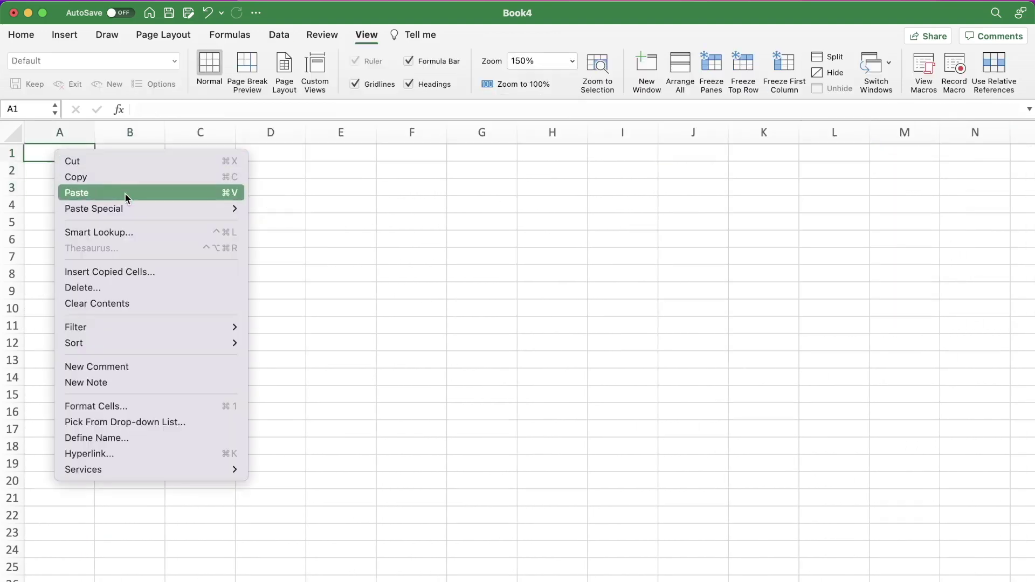
pyautogui.moveTo(133, 208)
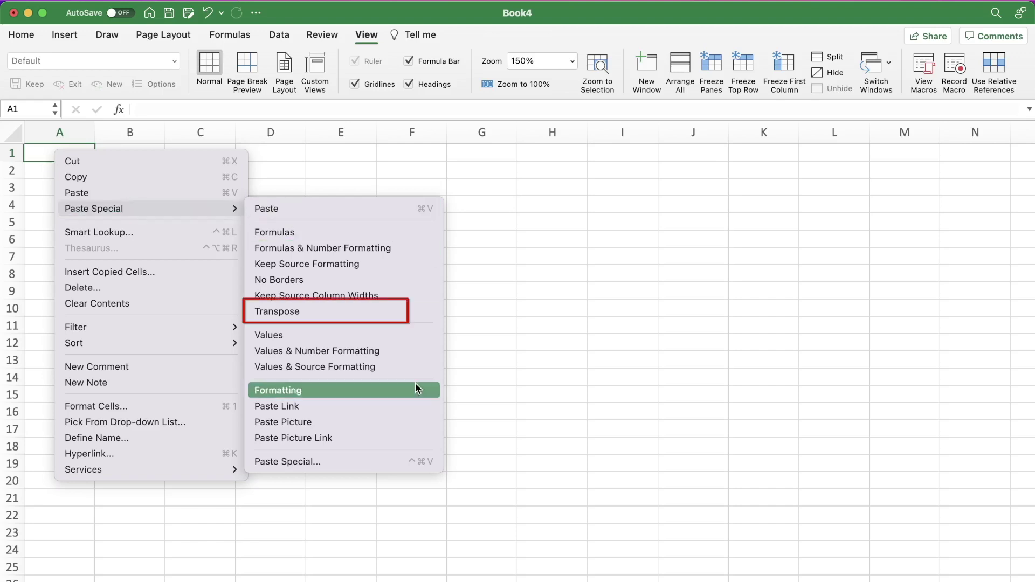
pyautogui.click(304, 312)
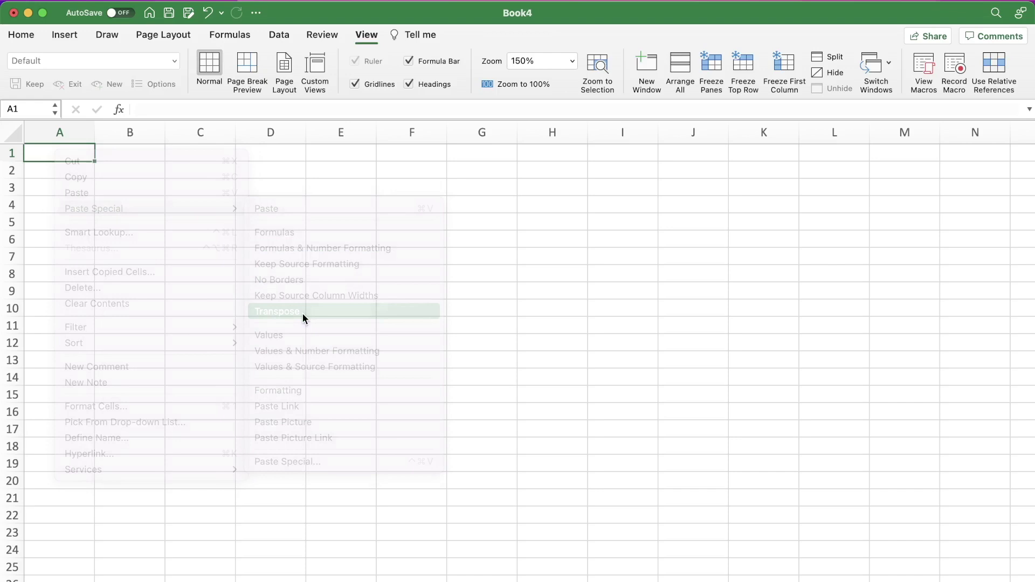
pyautogui.moveTo(97, 137); pyautogui.dragTo(225, 137)
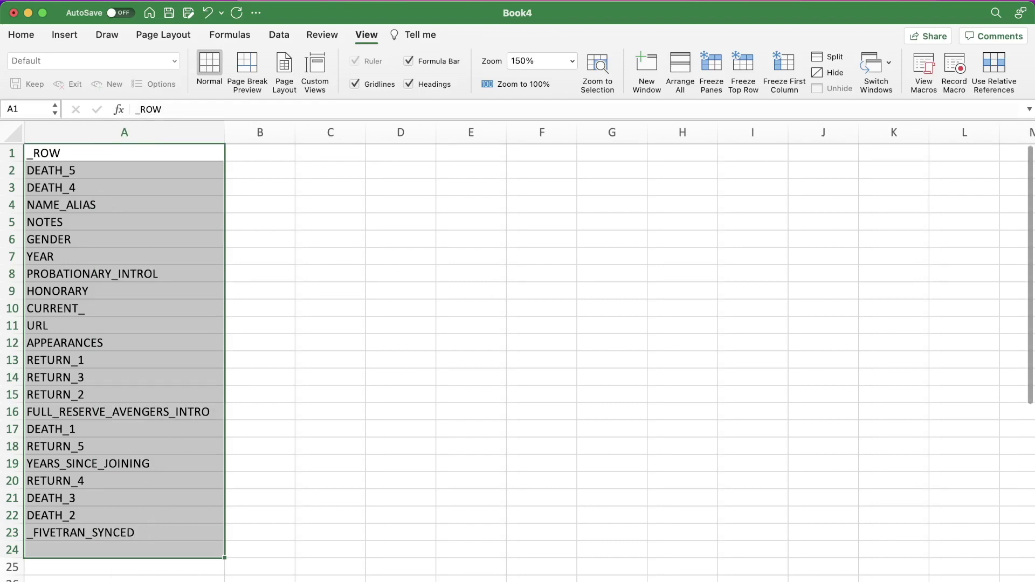
# - Copy the ten data records from the original data sheet
pyautogui.hotkey('ctrl', 'pageup')
pyautogui.hscroll(10, 634, 258)
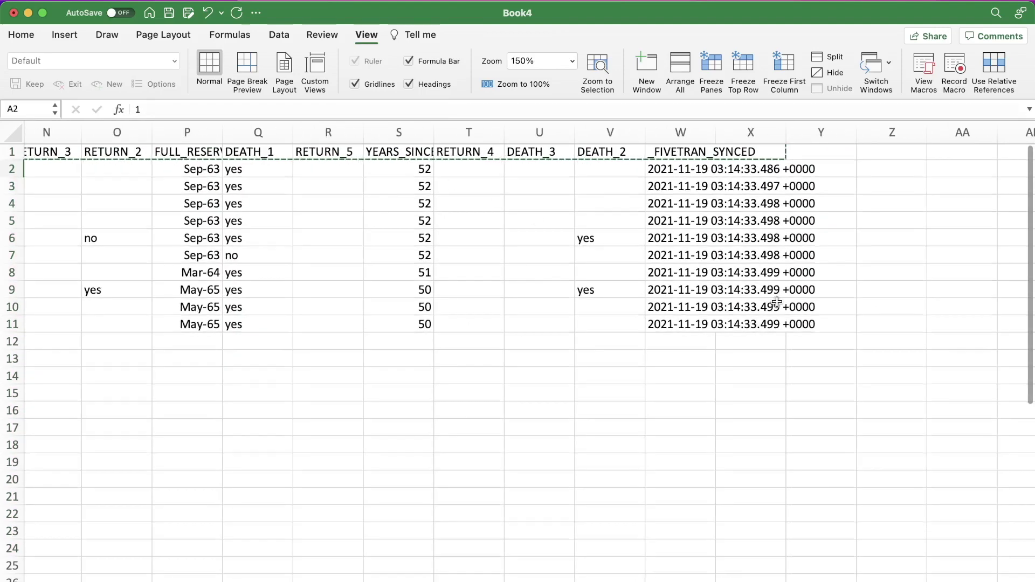
pyautogui.hotkey('ctrl', 'shift', 'End')
pyautogui.rightClick(757, 325)
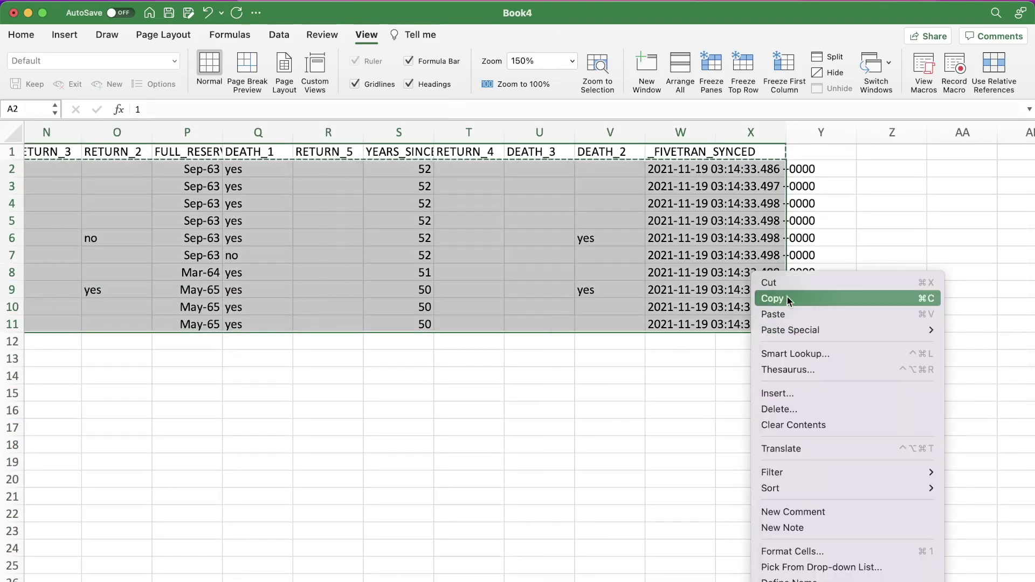
pyautogui.click(776, 298)
pyautogui.hscroll(-10, 185, 568)
# - Paste the records transposed at B1 so each record fills one column from B to K
pyautogui.hotkey('ctrl', 'pagedown')
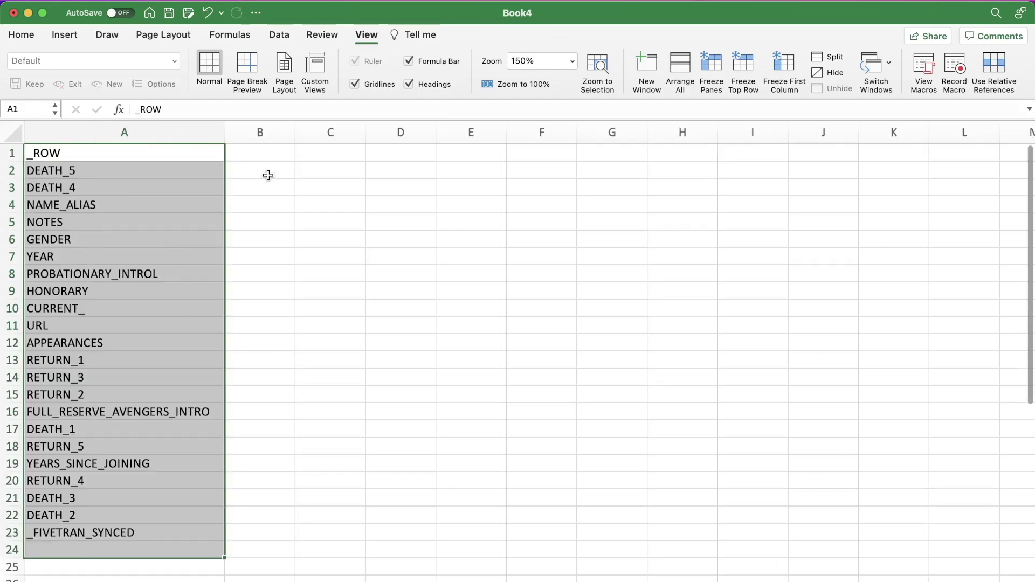
pyautogui.click(266, 155)
pyautogui.rightClick(266, 155)
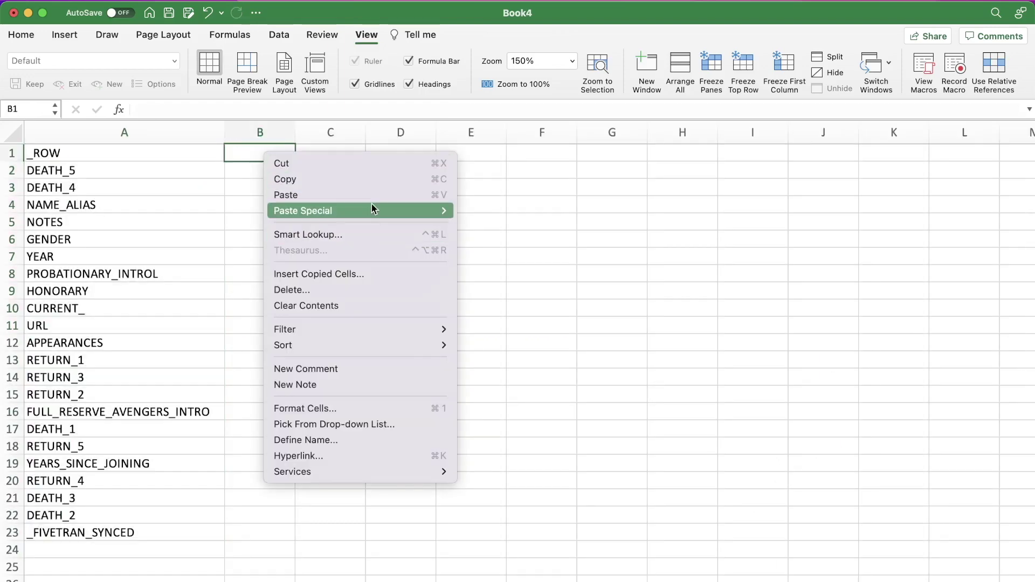
pyautogui.moveTo(371, 205)
pyautogui.click(531, 313)
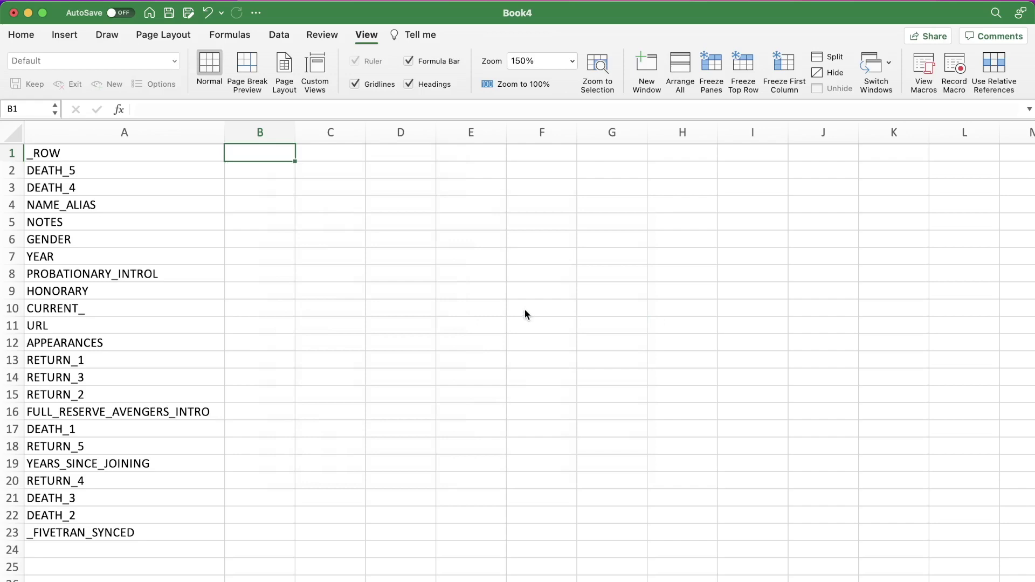
pyautogui.click(243, 166)
pyautogui.click(132, 153)
# - Select the 1965 year in J7 and scroll through the transposed table to review it
pyautogui.click(814, 250)
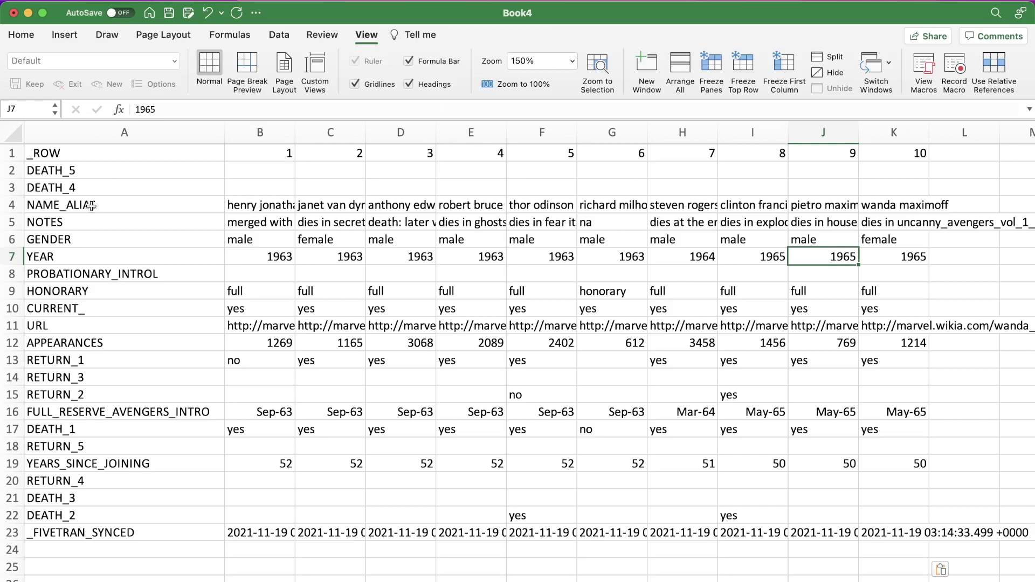
pyautogui.scroll(-3, 140, 219)
pyautogui.scroll(3, 169, 171)
pyautogui.scroll(-5, 252, 197)
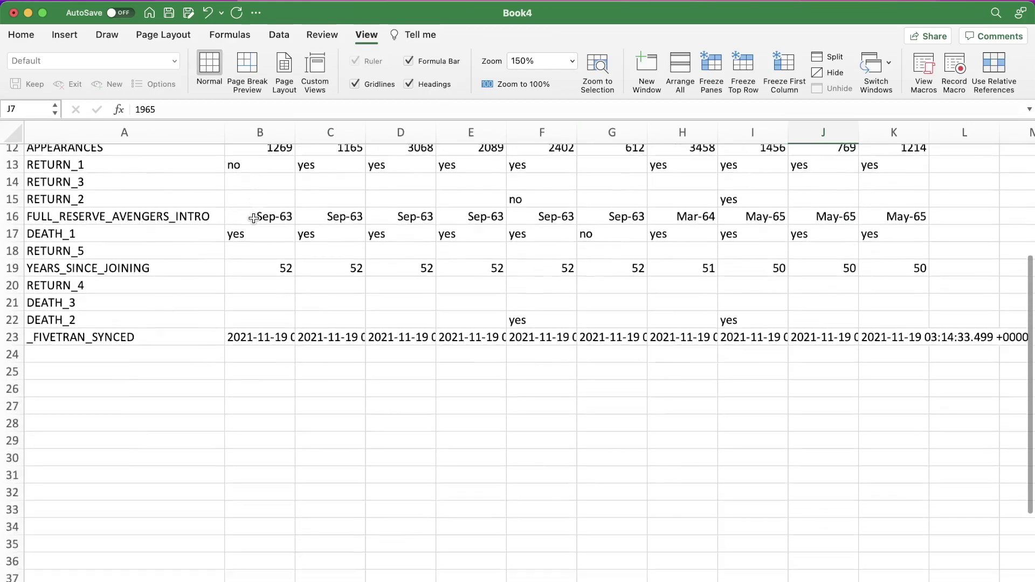
pyautogui.scroll(5, 253, 184)
pyautogui.hscroll(3, 316, 207)
pyautogui.hscroll(-3, 316, 207)
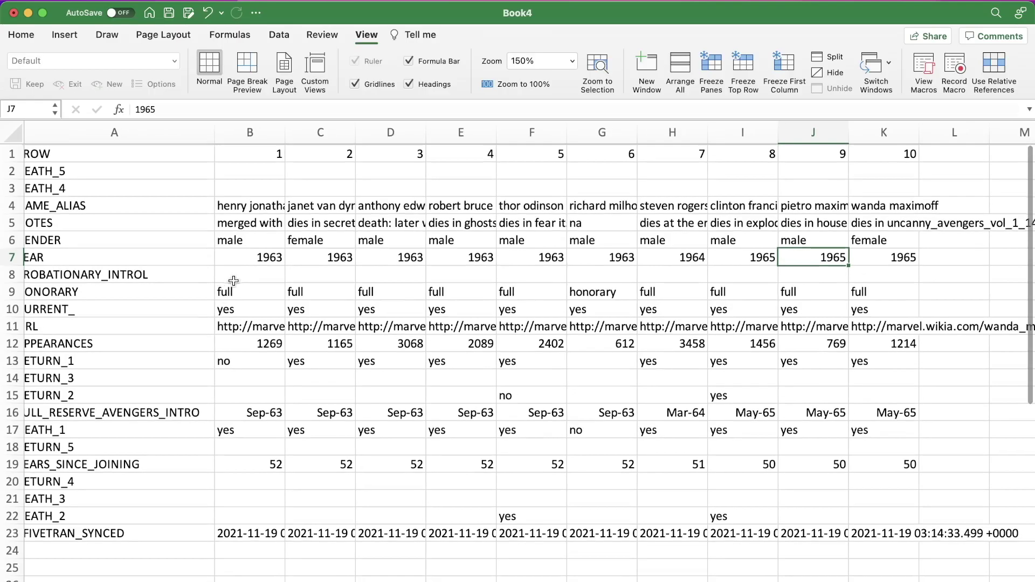
pyautogui.hscroll(-1, 232, 270)
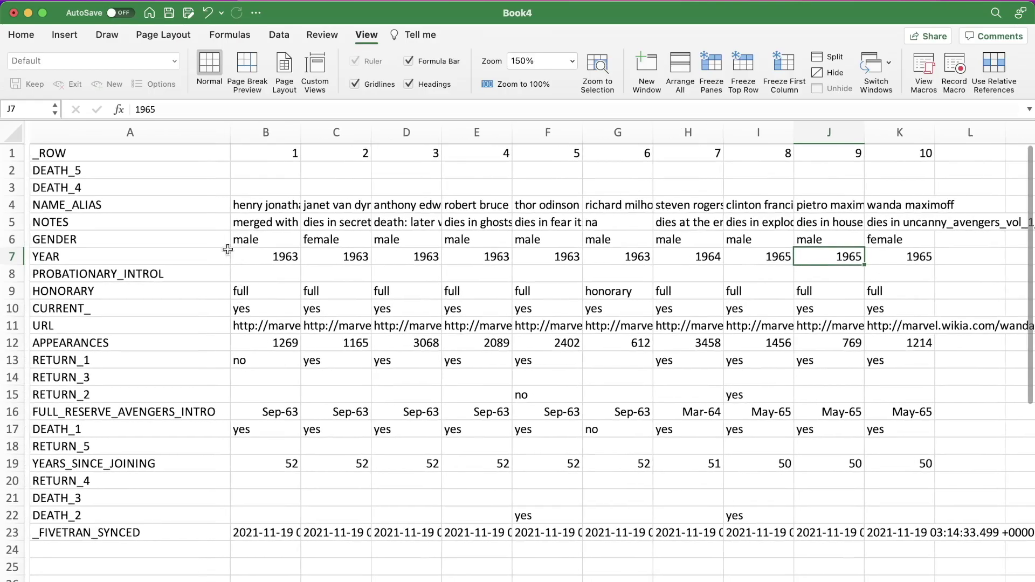
pyautogui.hscroll(5, 216, 248)
pyautogui.hscroll(2, 211, 237)
pyautogui.hscroll(-8, 216, 243)
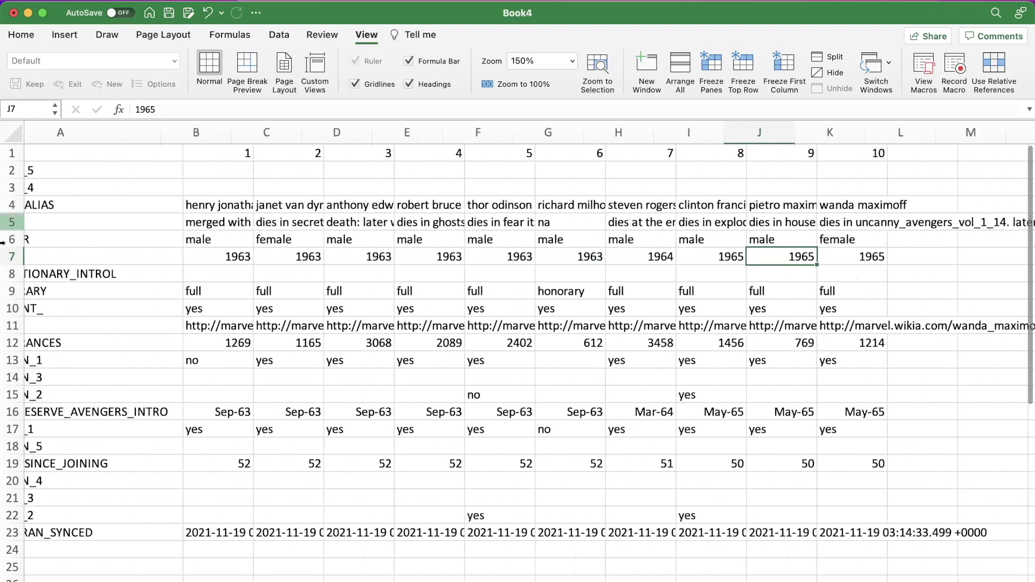
pyautogui.hscroll(4, 304, 281)
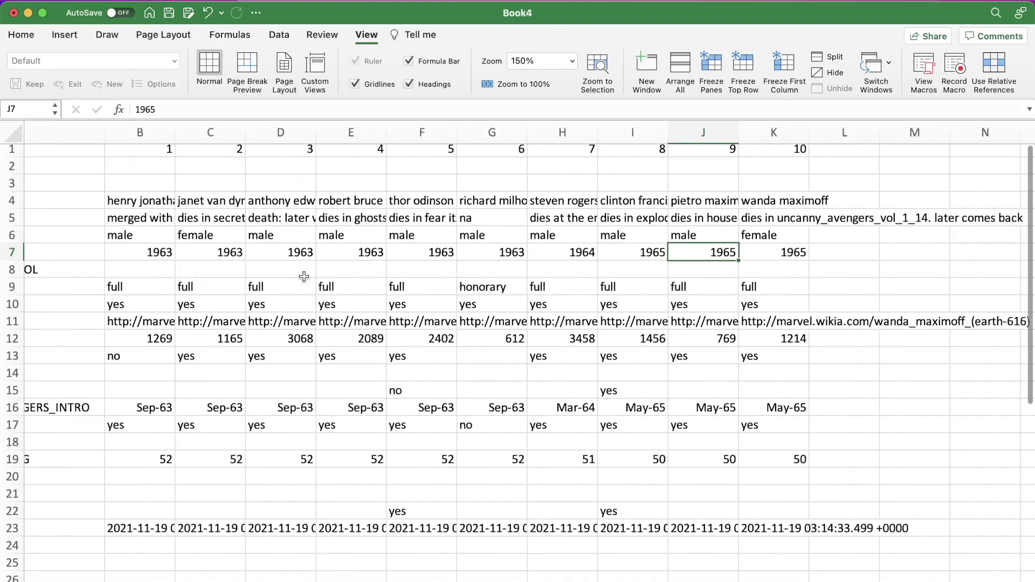
pyautogui.hscroll(-4, 186, 266)
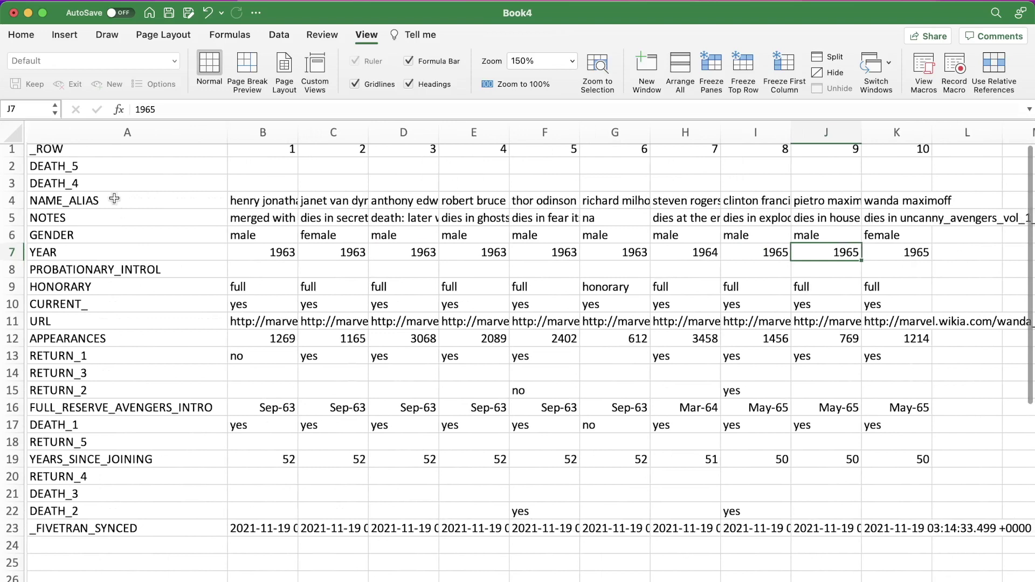
# - Select record number 7 in H1, then return to the original data table
pyautogui.moveTo(471, 166); pyautogui.dragTo(129, 338)
pyautogui.scroll(-5, 414, 279)
pyautogui.scroll(5, 415, 279)
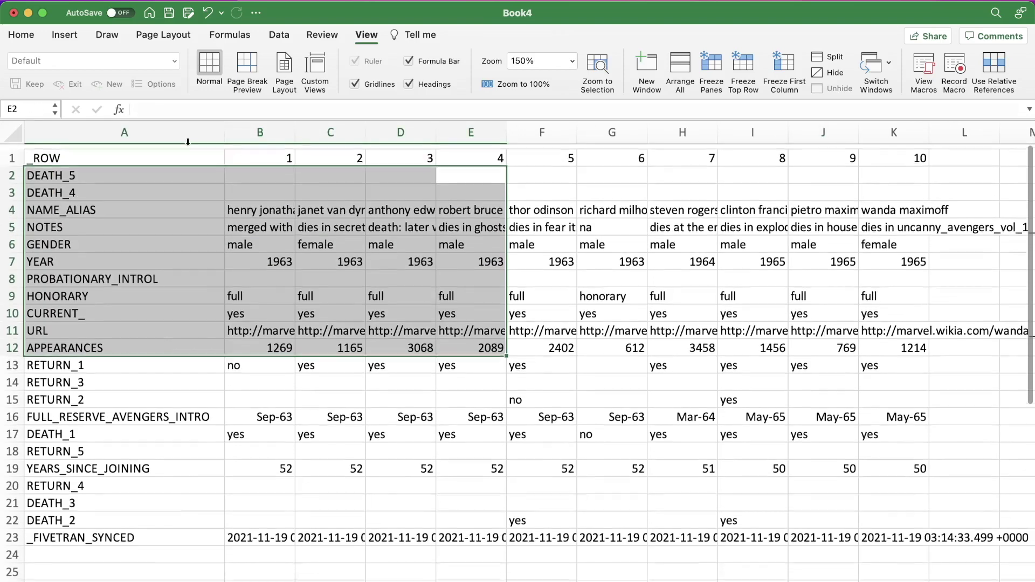
pyautogui.moveTo(124, 152); pyautogui.dragTo(665, 152)
pyautogui.click(664, 153)
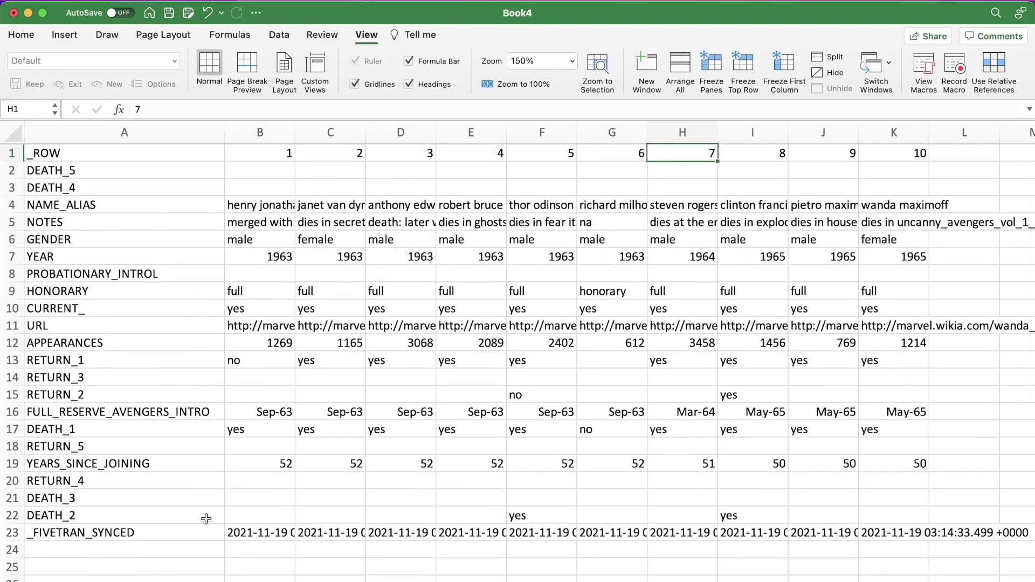
pyautogui.hotkey('ctrl', 'pageup')
pyautogui.hscroll(5, 256, 278)
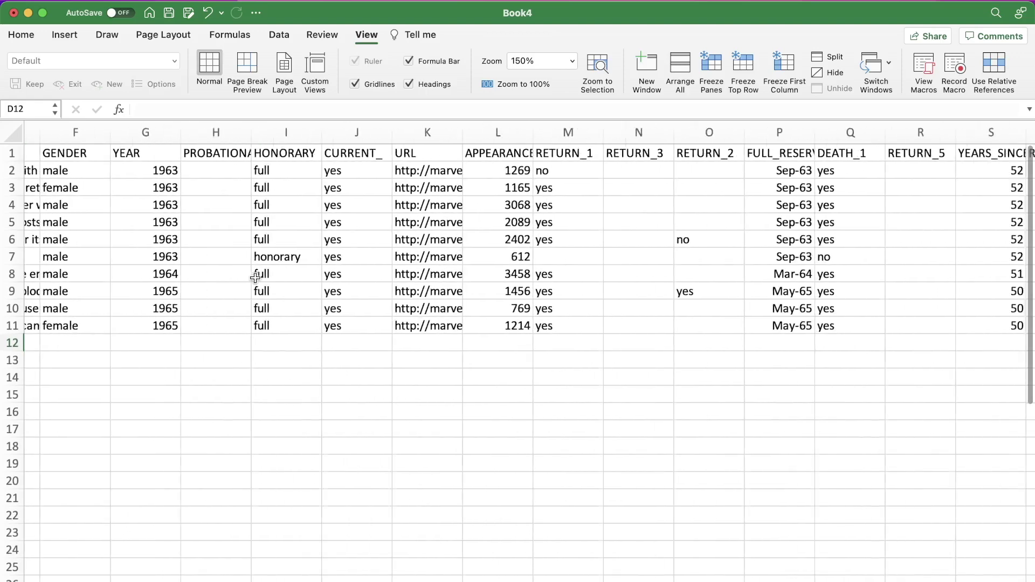
# - Freeze the first column and scroll sideways to confirm _ROW stays pinned
pyautogui.hotkey('ctrl', 'Home')
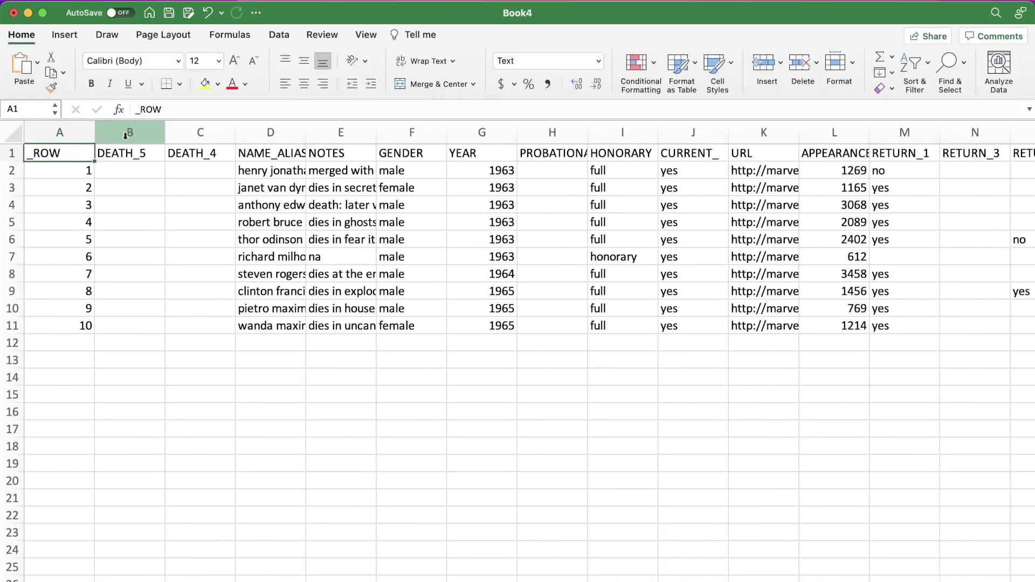
pyautogui.click(368, 34)
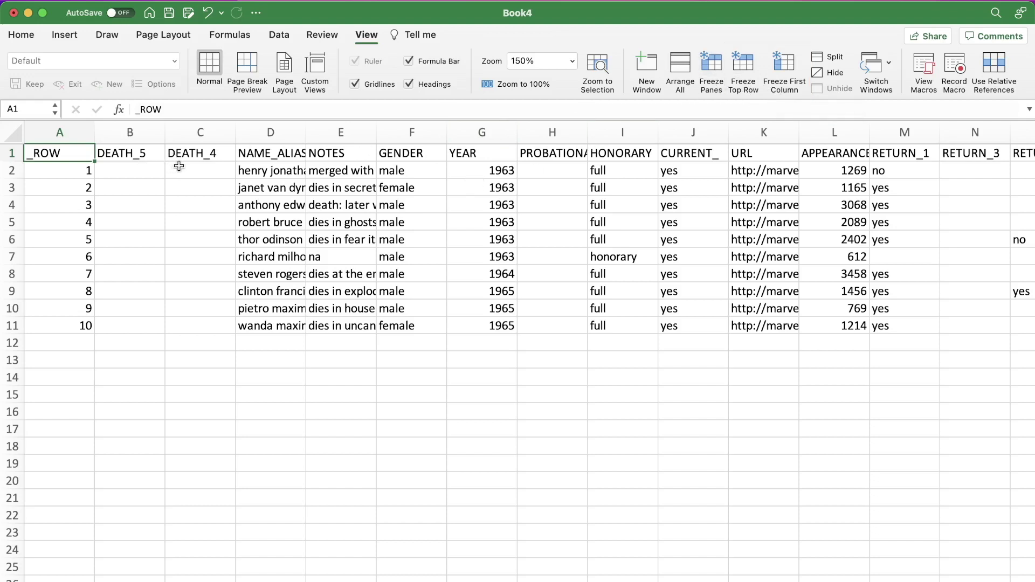
pyautogui.moveTo(68, 154)
pyautogui.mouseDown()
pyautogui.moveTo(83, 323)
pyautogui.moveTo(89, 153)
pyautogui.mouseUp()
pyautogui.hscroll(5, 178, 166)
pyautogui.hscroll(10, 179, 166)
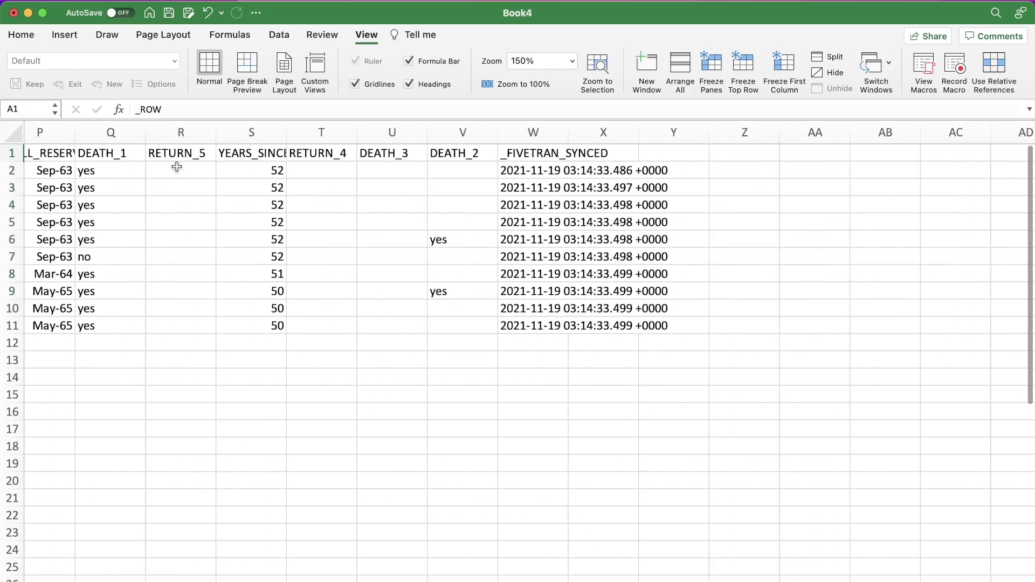
pyautogui.hscroll(-15, 170, 169)
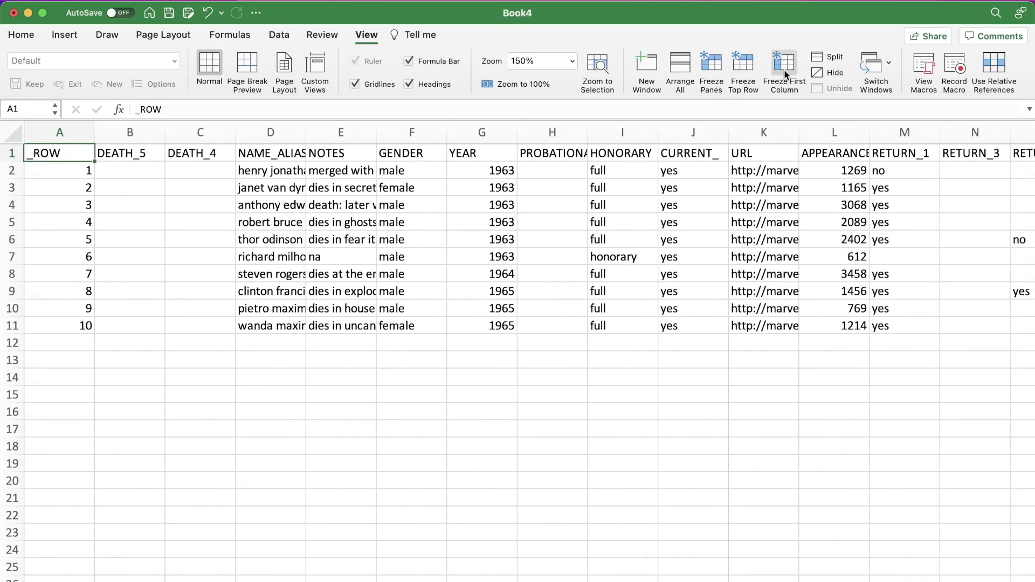
pyautogui.click(783, 72)
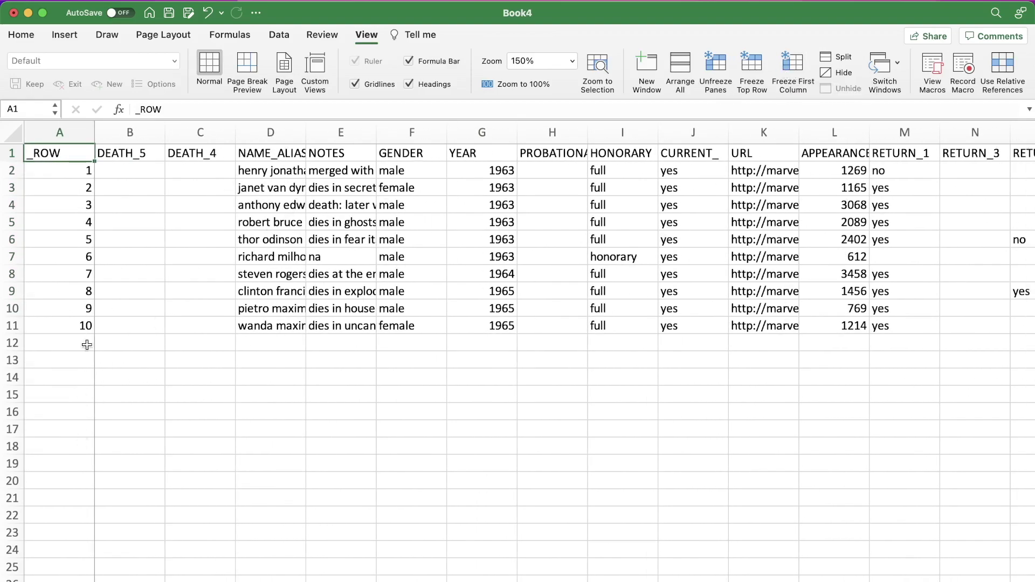
pyautogui.hscroll(5, 273, 286)
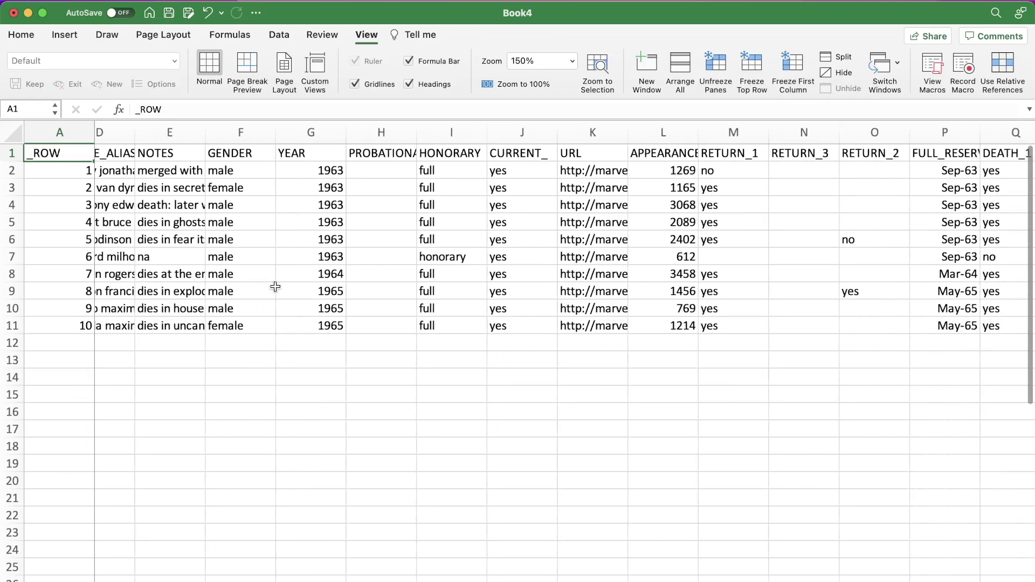
pyautogui.hscroll(10, 302, 290)
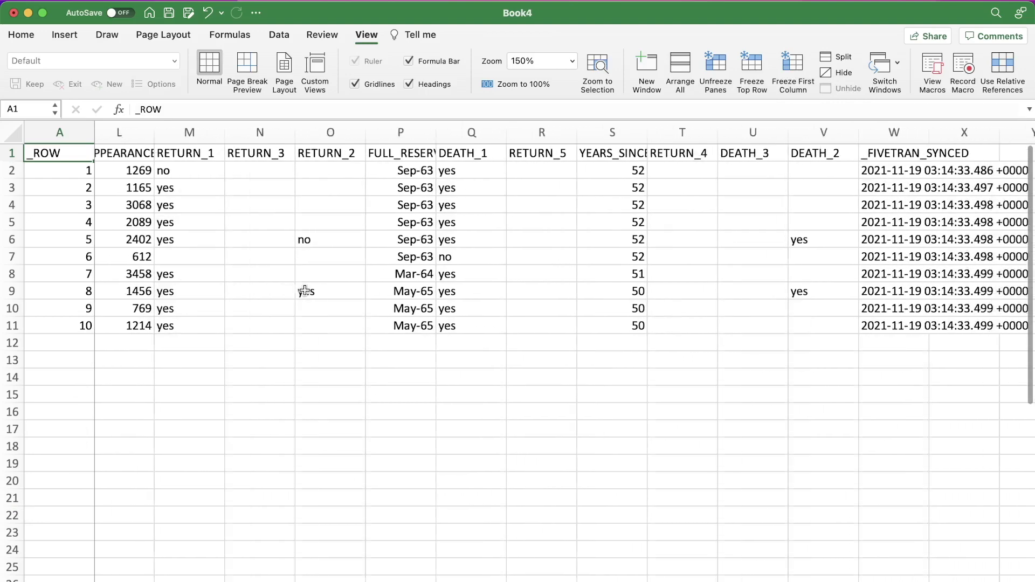
pyautogui.hscroll(3, 305, 290)
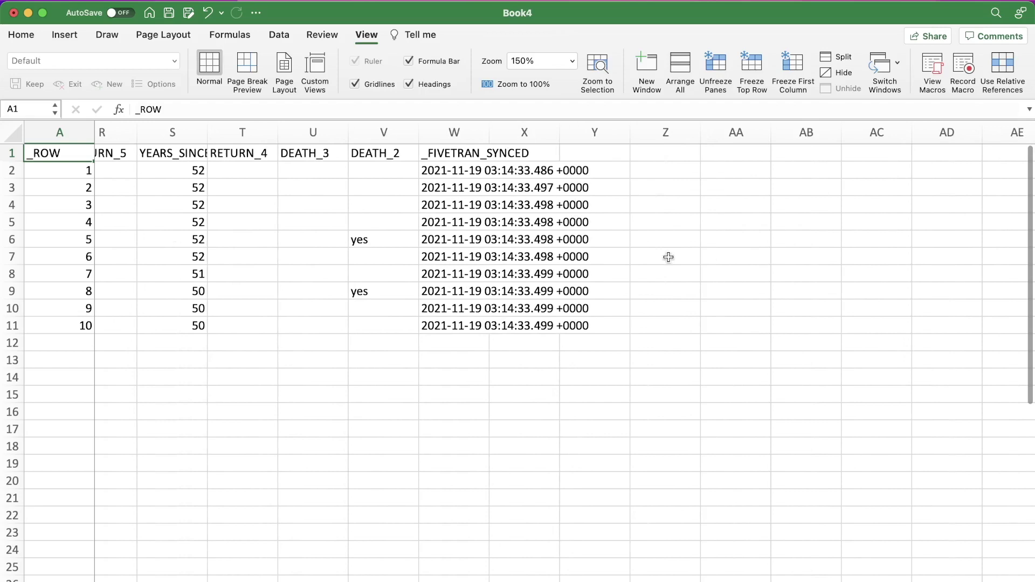
pyautogui.hscroll(3, 647, 258)
pyautogui.hscroll(-19, 543, 254)
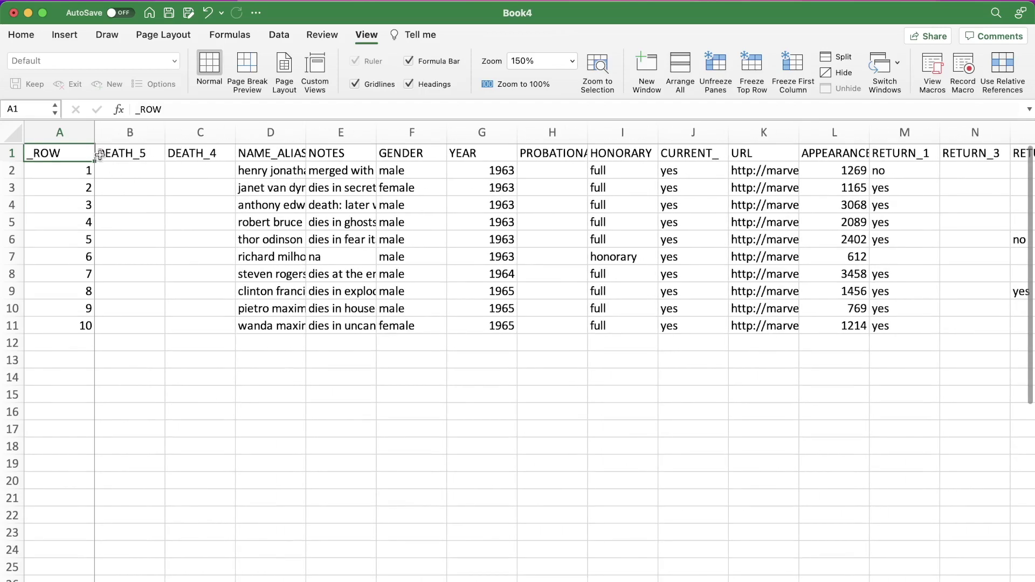
# - Freeze the top row instead and scroll down and up to check the headers stay fixed
pyautogui.click(755, 71)
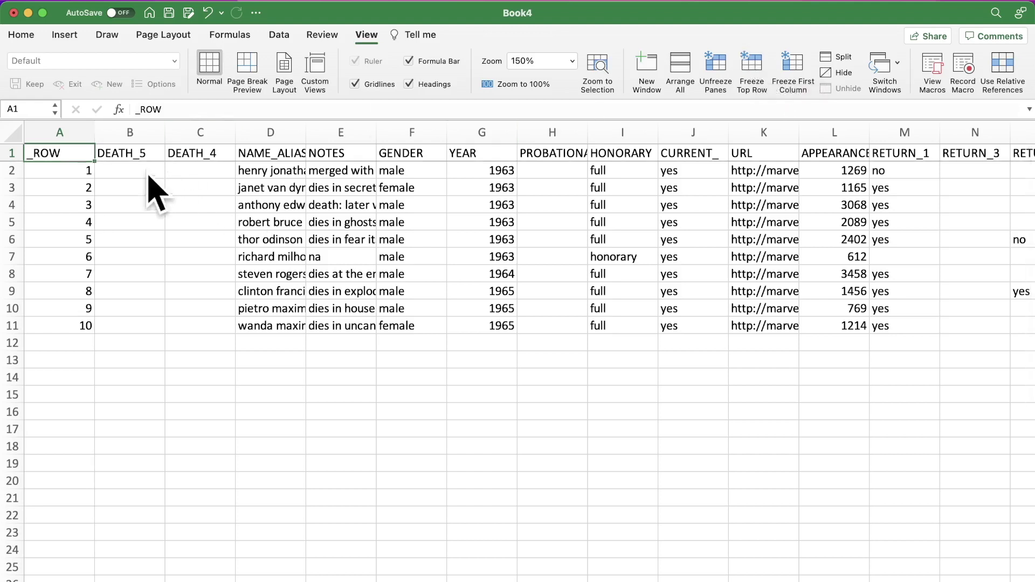
pyautogui.scroll(-3, 161, 216)
pyautogui.scroll(-6, 162, 212)
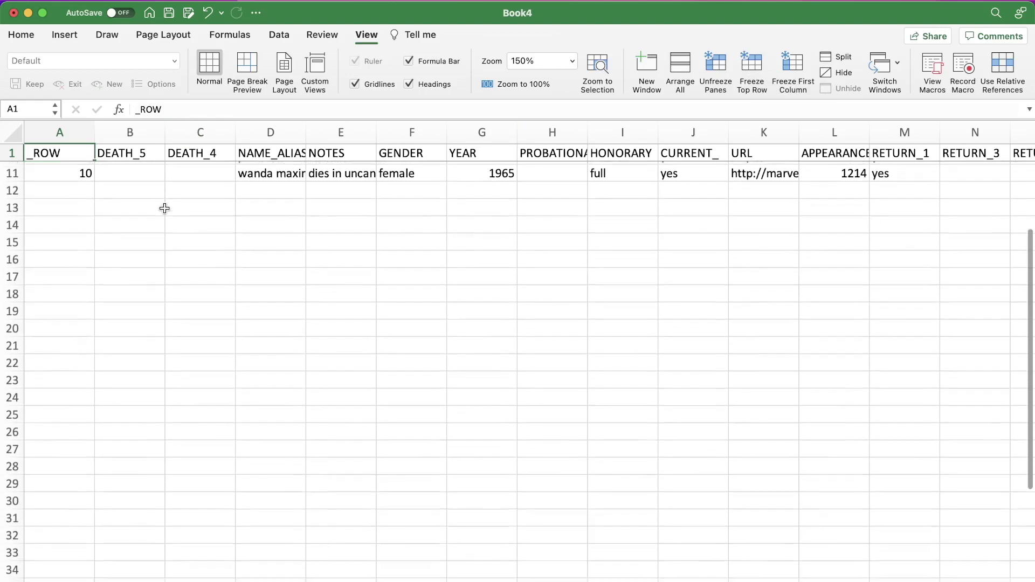
pyautogui.scroll(8, 161, 210)
pyautogui.click(162, 210)
pyautogui.scroll(-6, 93, 173)
pyautogui.scroll(7, 86, 243)
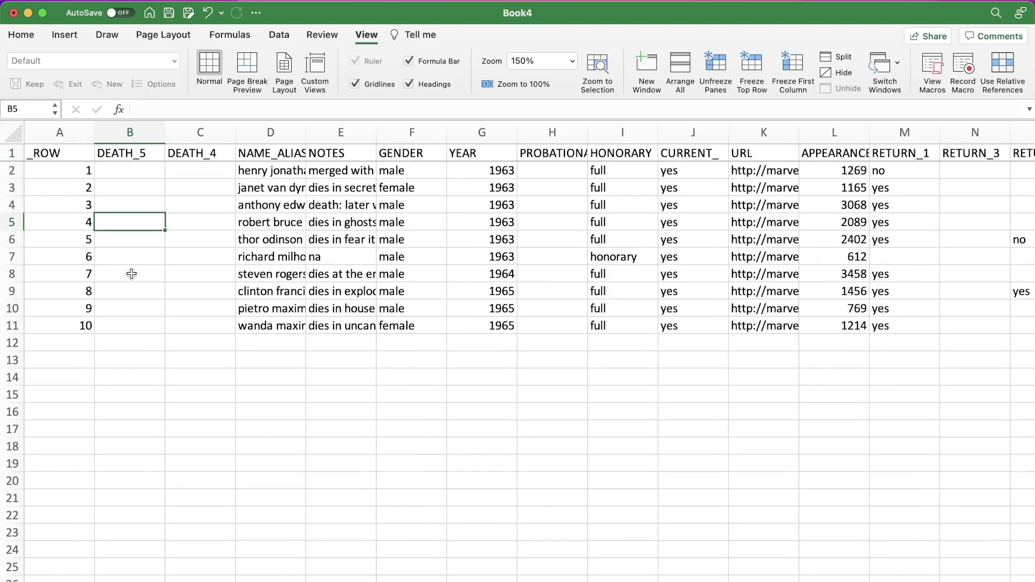
pyautogui.scroll(-6, 131, 276)
pyautogui.scroll(-4, 131, 273)
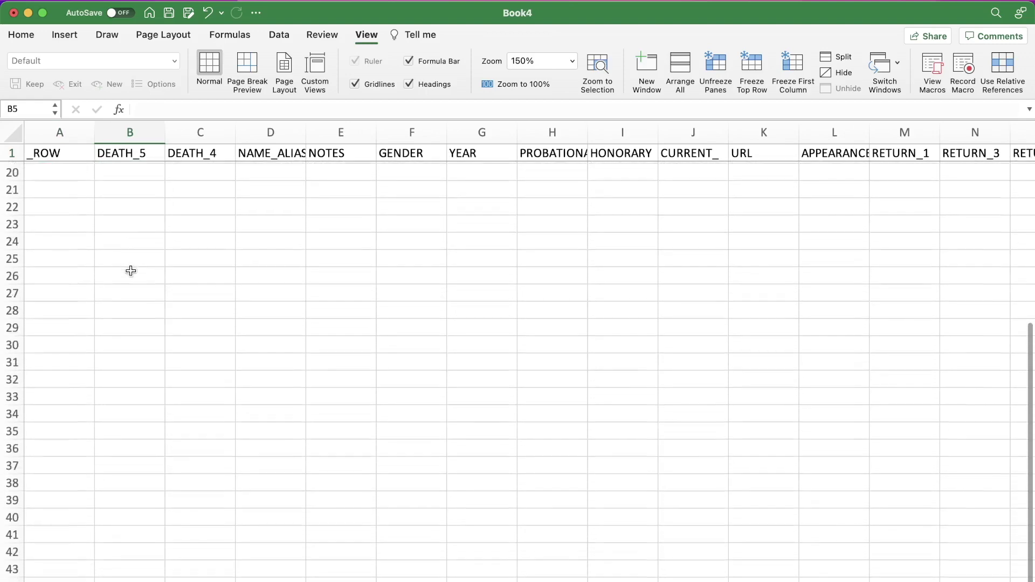
pyautogui.scroll(6, 132, 273)
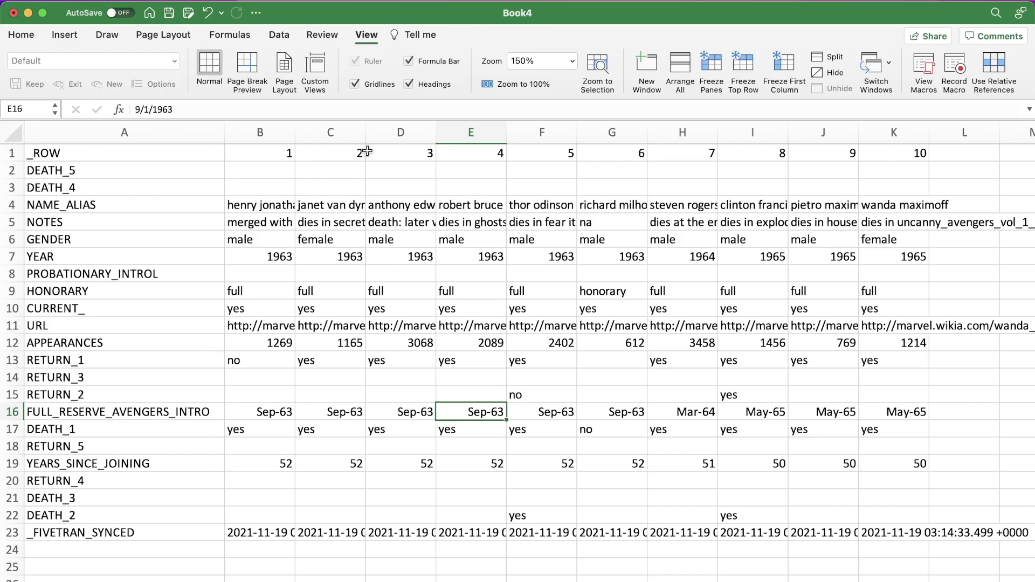
# - Clear columns D through M so only records 1 and 2 remain in B and C
pyautogui.moveTo(377, 132); pyautogui.dragTo(1003, 127)
pyautogui.press('Delete')
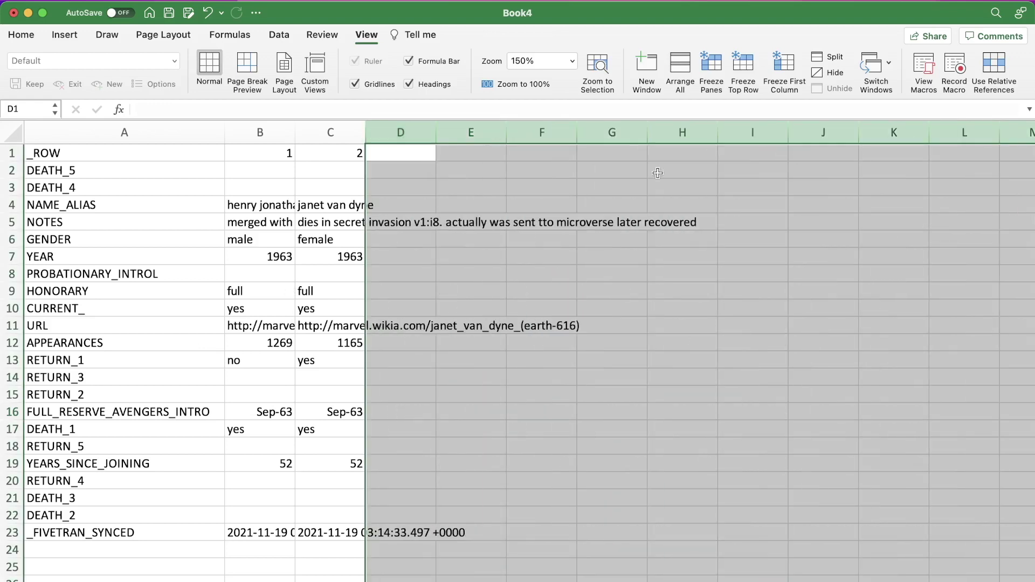
pyautogui.press('Left')
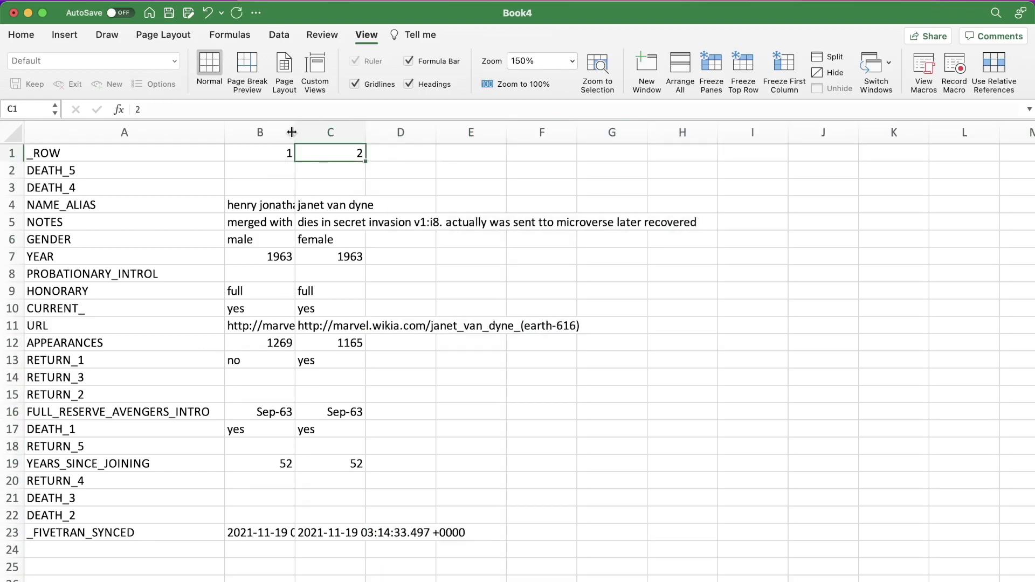
pyautogui.press('Left')
# - Enter the comparison formula =B1=C1 in cell D1
pyautogui.click(398, 155)
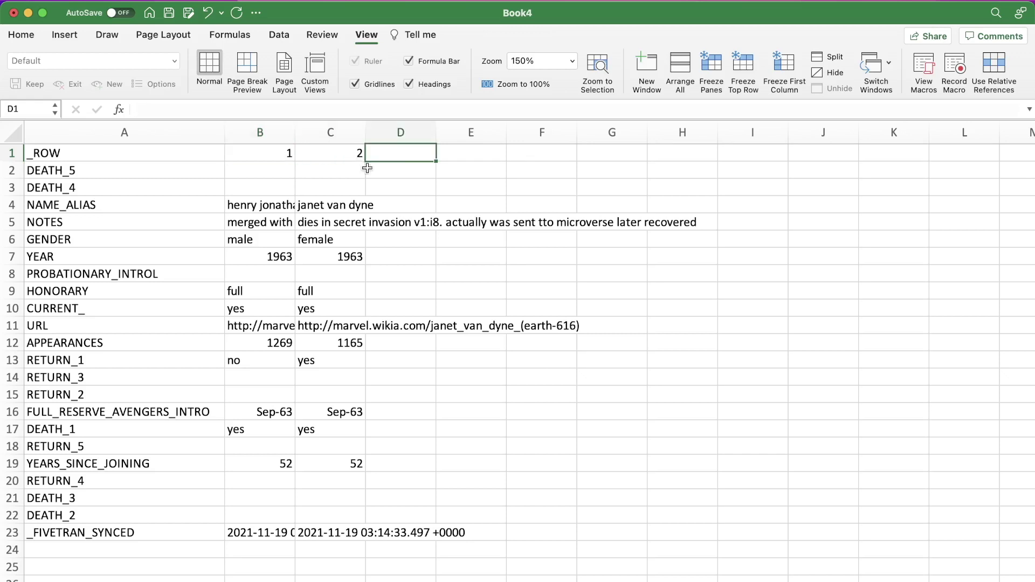
pyautogui.write('=')
pyautogui.click(275, 153)
pyautogui.write('=')
pyautogui.click(329, 156)
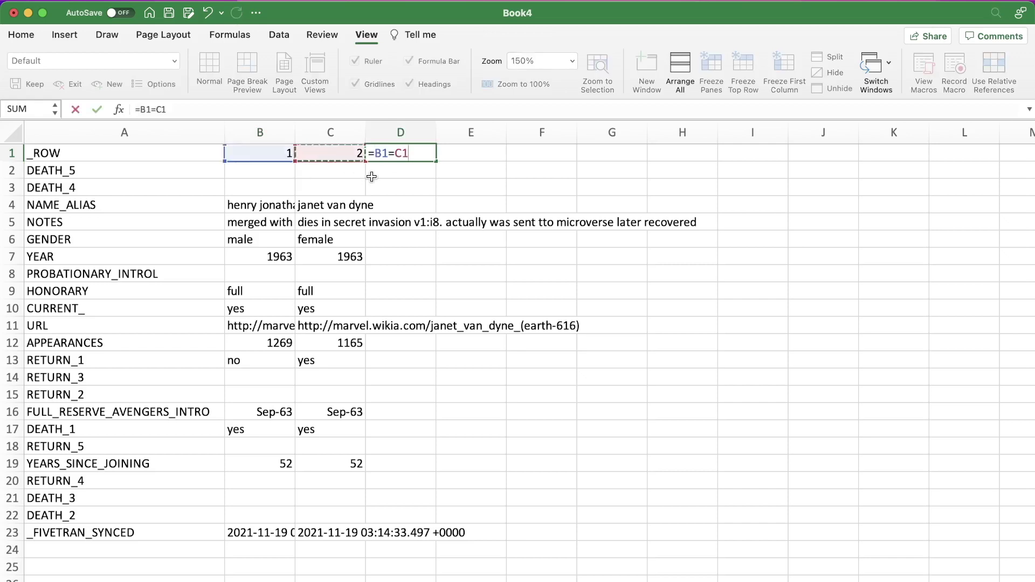
pyautogui.press('Return')
pyautogui.click(337, 157)
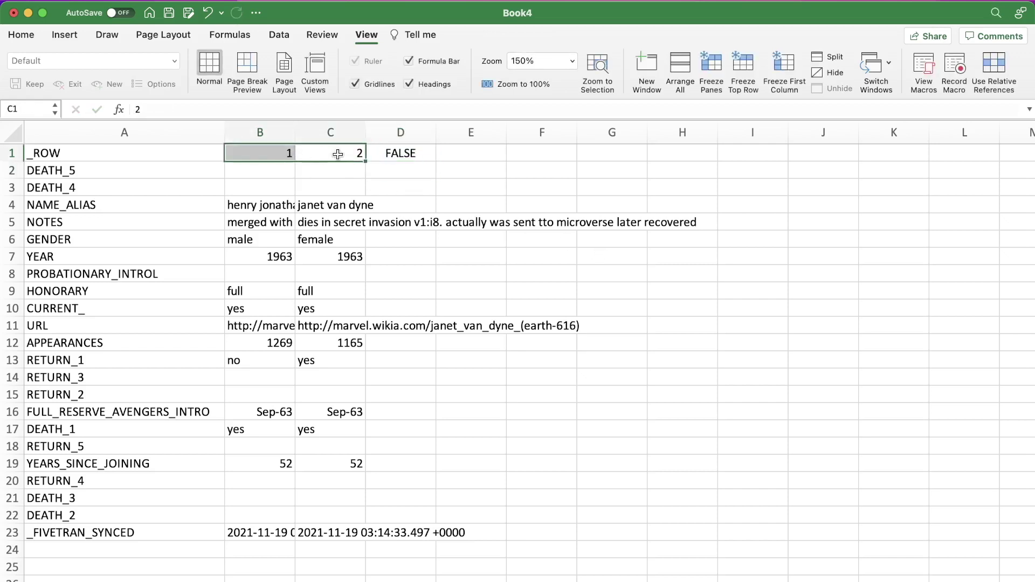
pyautogui.click(429, 156)
# - Fill the =B1=C1 formula down to D23 and select the results D1:D23
pyautogui.moveTo(435, 162); pyautogui.dragTo(432, 177)
pyautogui.click(339, 172)
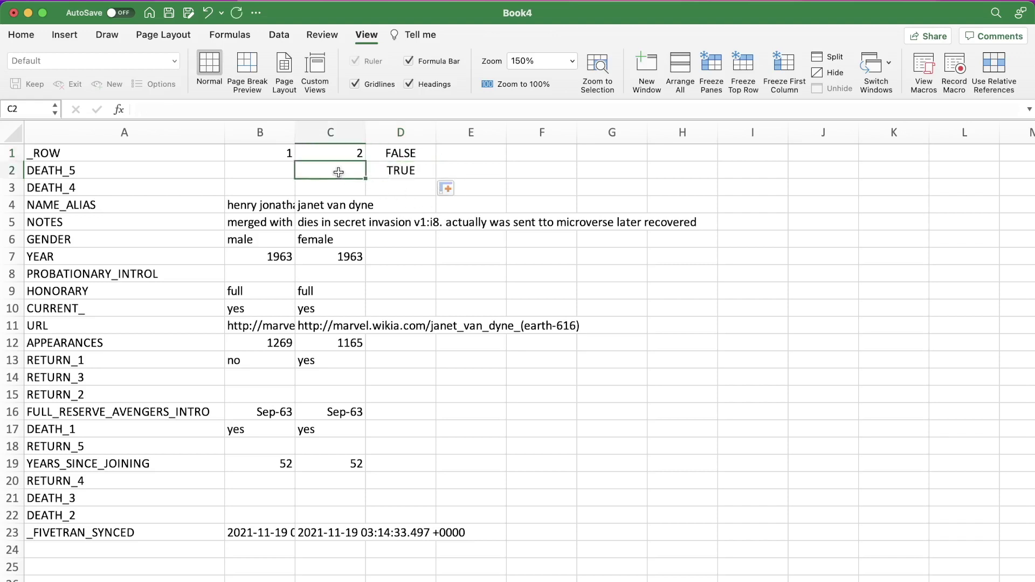
pyautogui.click(399, 170)
pyautogui.doubleClick(436, 179)
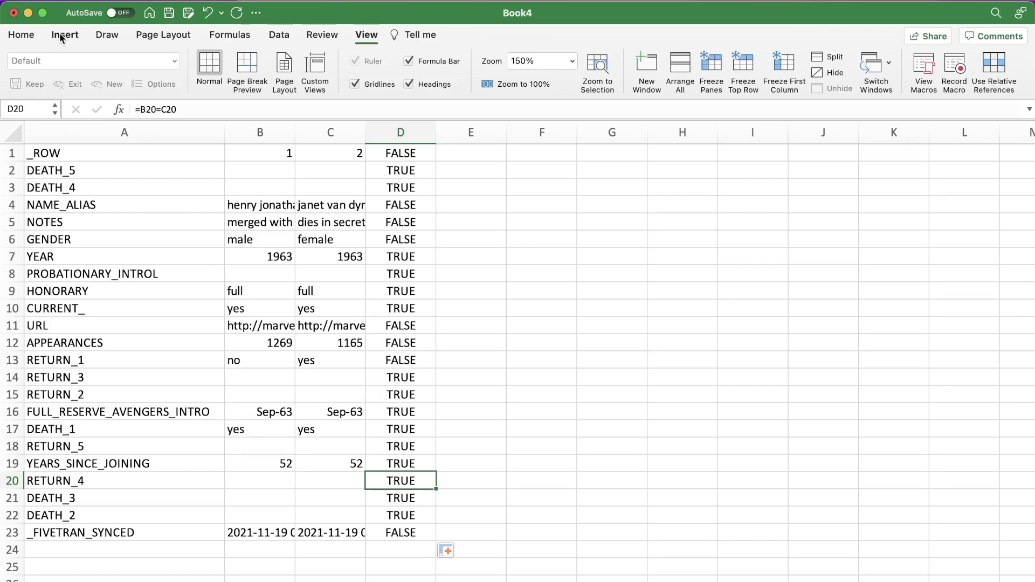
pyautogui.moveTo(401, 153); pyautogui.dragTo(401, 536)
# - Start a new Highlight Cells conditional formatting rule for the comparison column
pyautogui.click(22, 35)
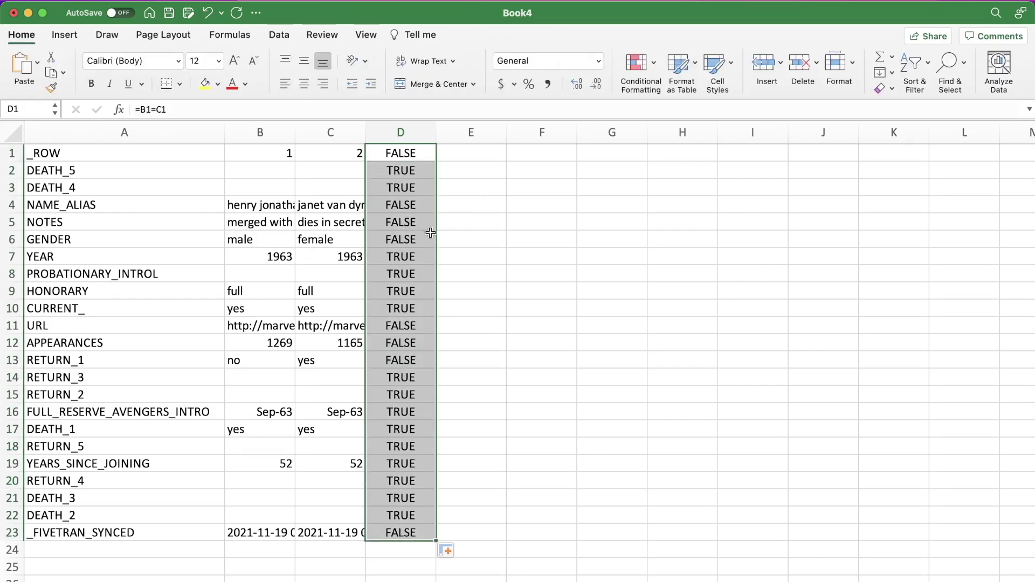
pyautogui.click(18, 37)
pyautogui.click(18, 38)
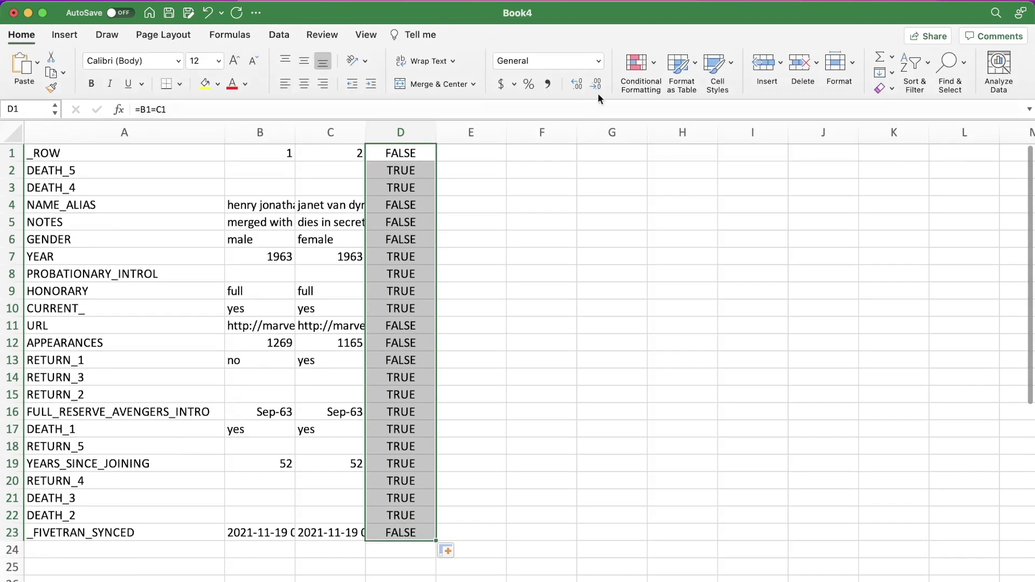
pyautogui.click(649, 69)
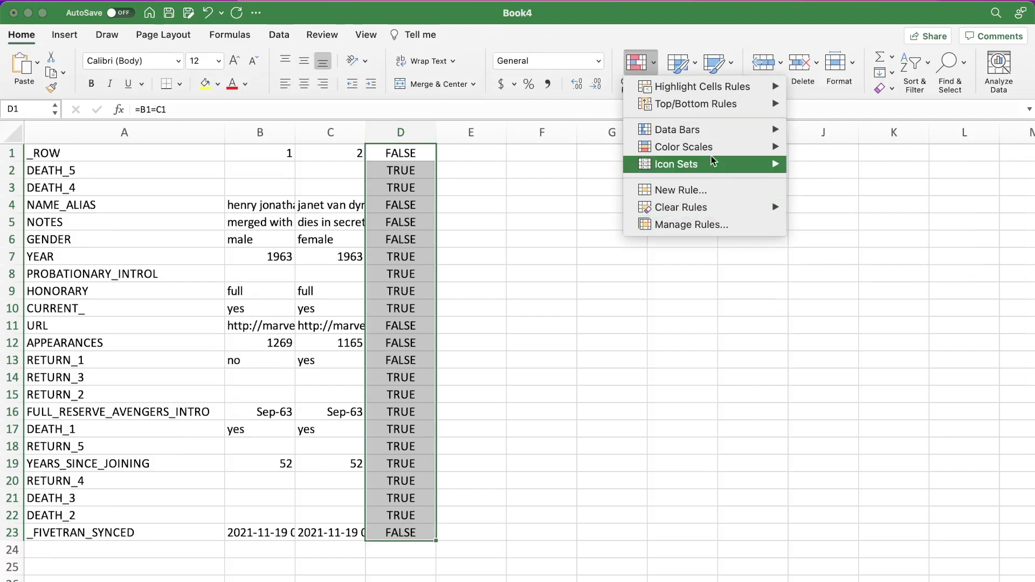
pyautogui.moveTo(716, 104)
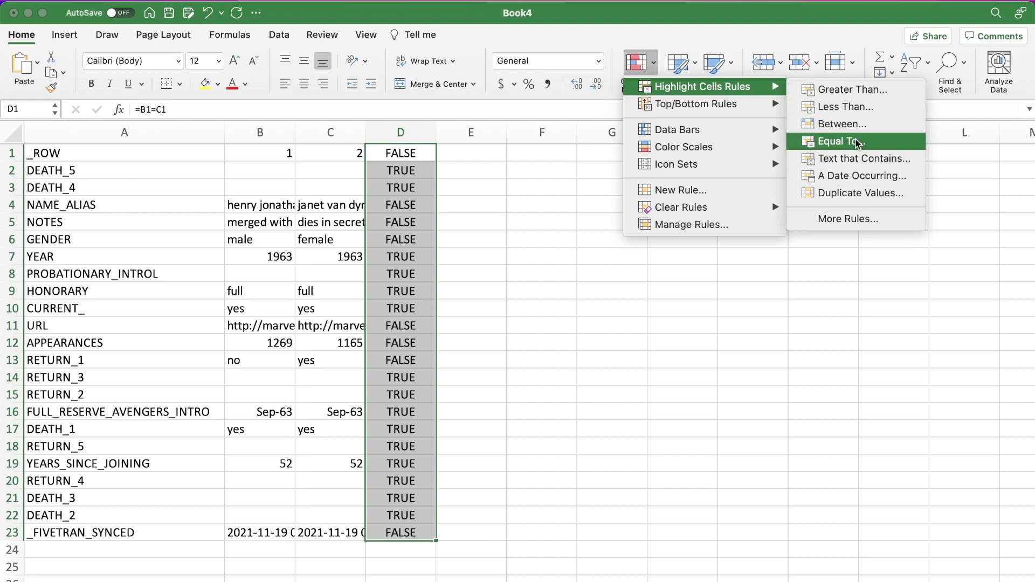
pyautogui.click(857, 143)
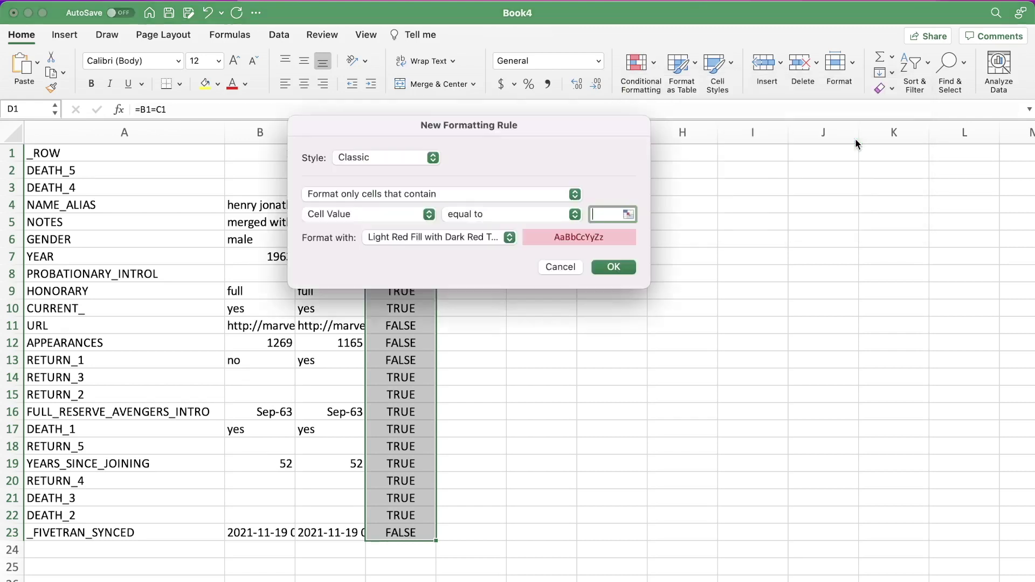
# - Make the rule match Specific Text containing FALSE with Light Red Fill with Dark Red Text
pyautogui.click(372, 215)
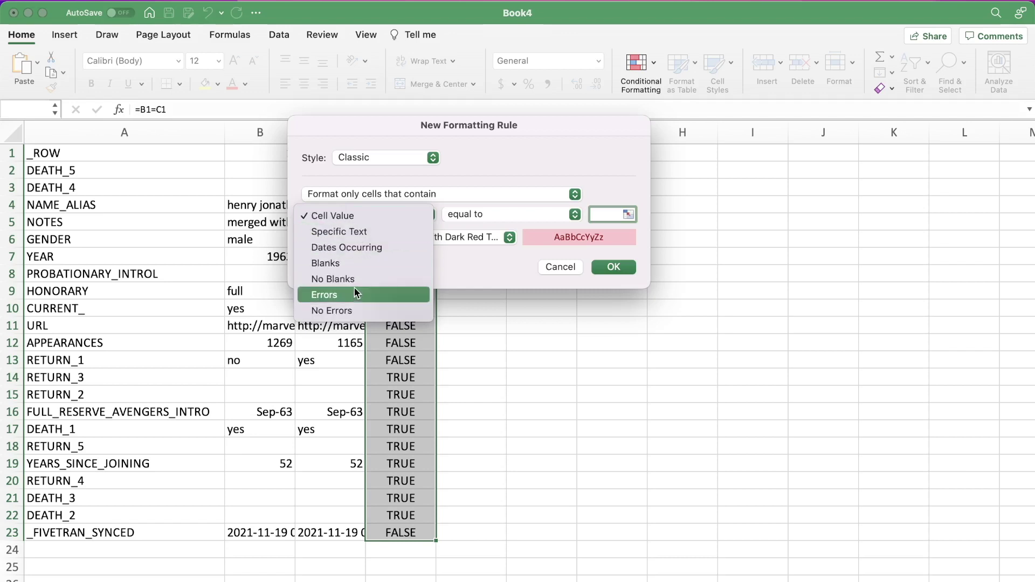
pyautogui.click(354, 231)
pyautogui.click(617, 214)
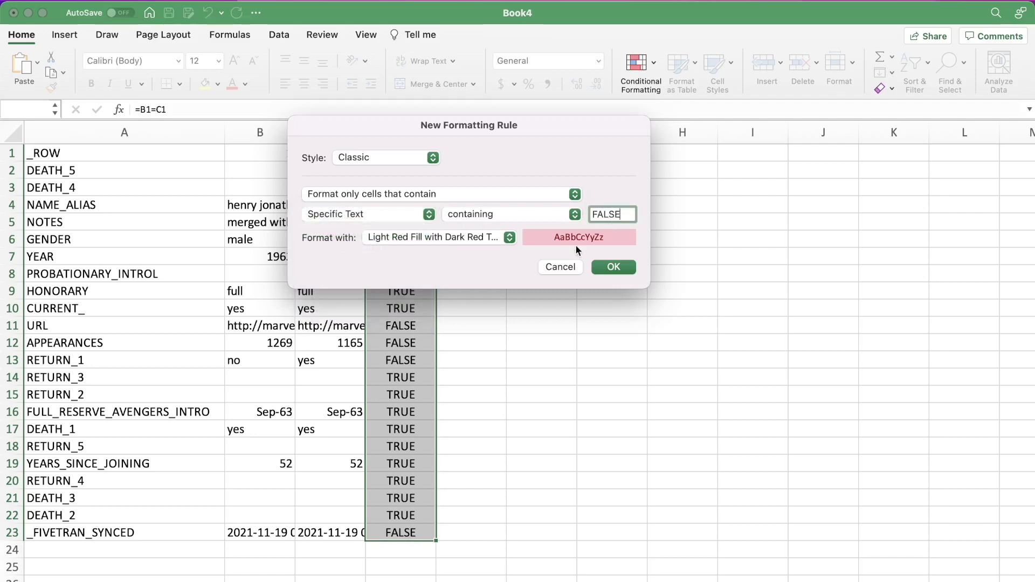
pyautogui.click(510, 239)
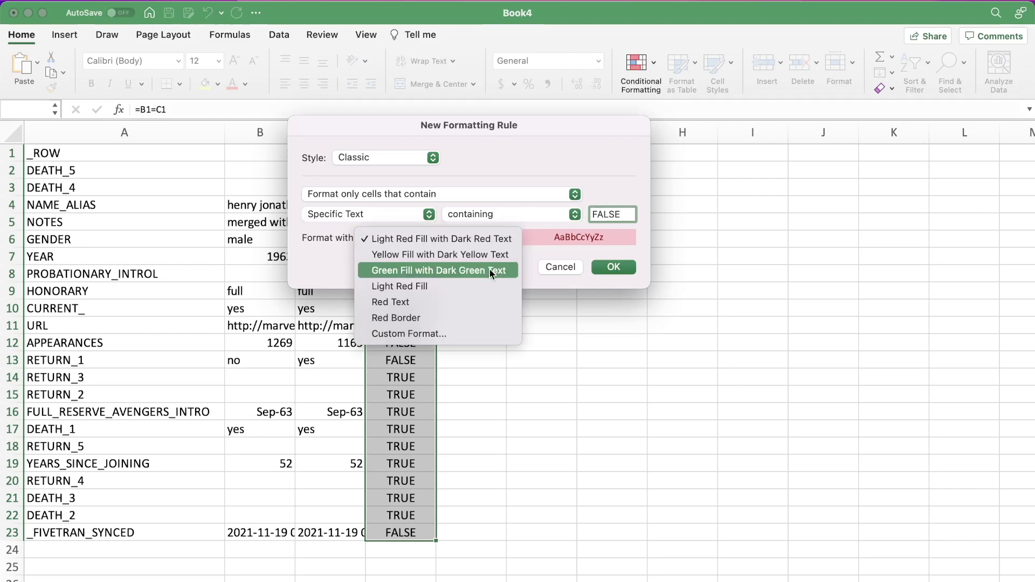
pyautogui.click(481, 269)
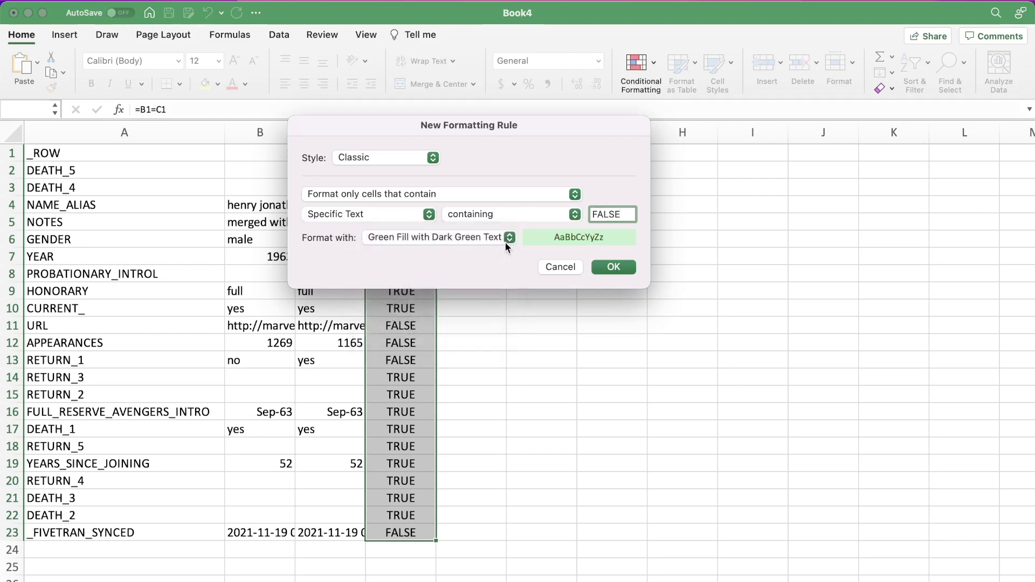
pyautogui.click(505, 237)
pyautogui.click(425, 208)
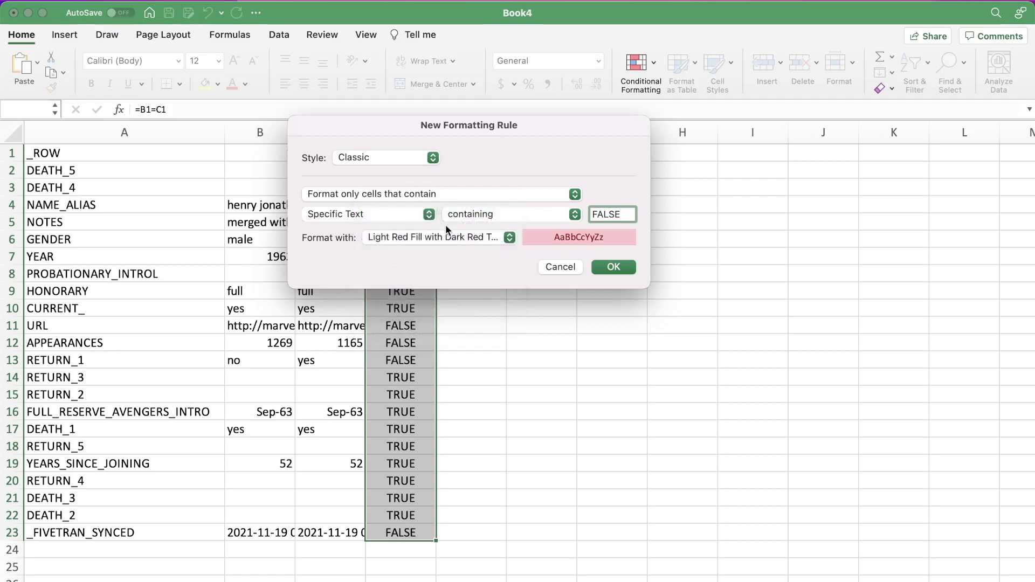
pyautogui.click(613, 270)
pyautogui.click(496, 243)
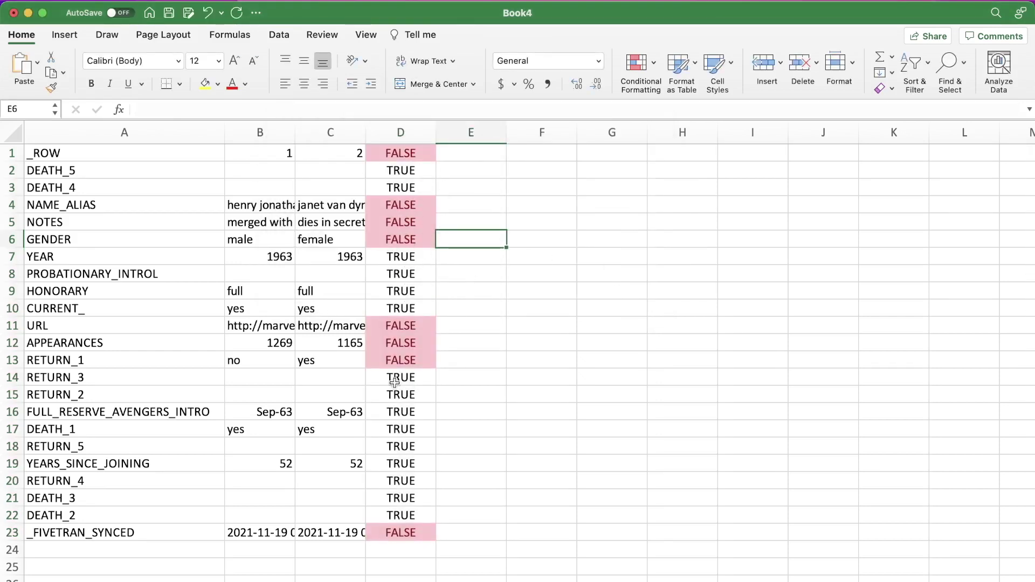
# - Add filter arrows to A1:D23 and sort column D by its rose cell colour
pyautogui.click(395, 331)
pyautogui.moveTo(111, 152); pyautogui.dragTo(420, 531)
pyautogui.click(917, 66)
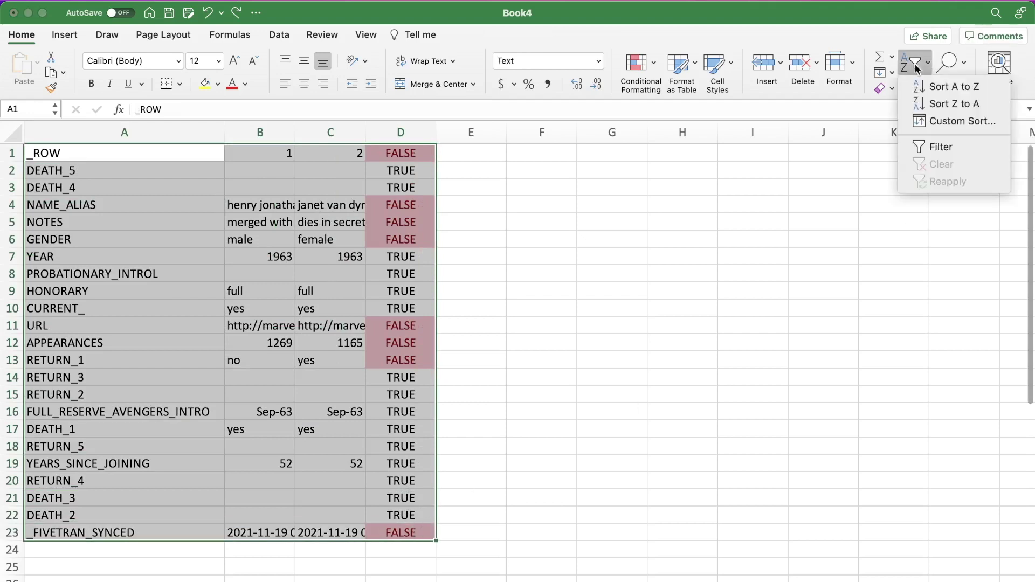
pyautogui.click(940, 147)
pyautogui.click(423, 222)
pyautogui.click(429, 155)
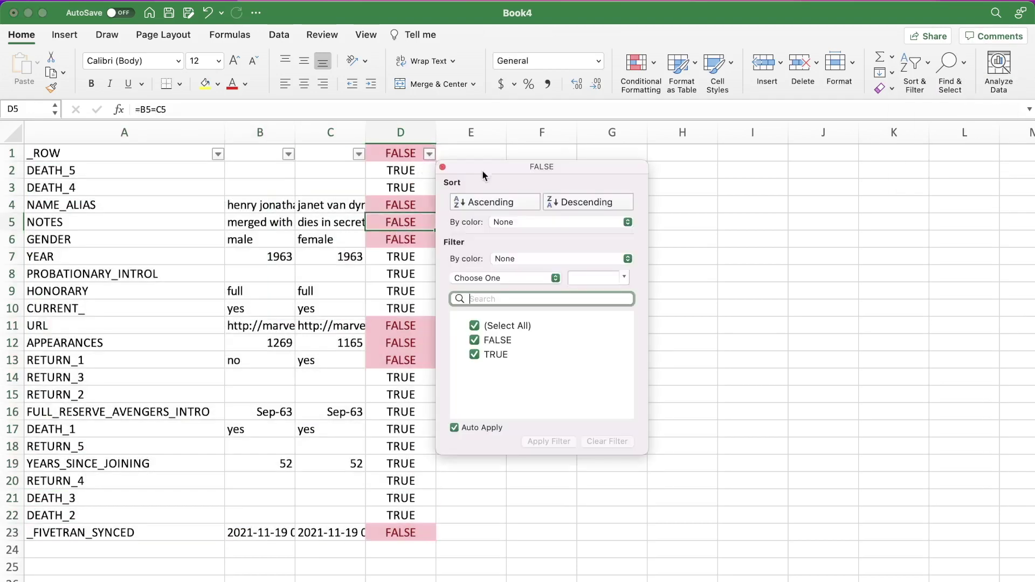
pyautogui.click(529, 224)
pyautogui.moveTo(555, 242)
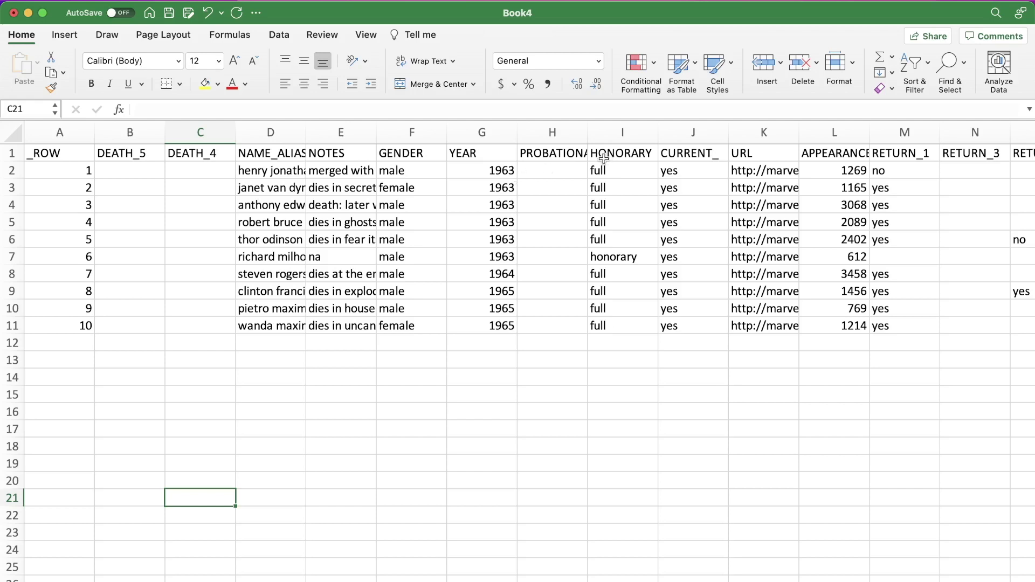
# - Copy the GENDER and YEAR values from F1:G11 into A2:B11 of another sheet
pyautogui.moveTo(435, 153); pyautogui.dragTo(480, 323)
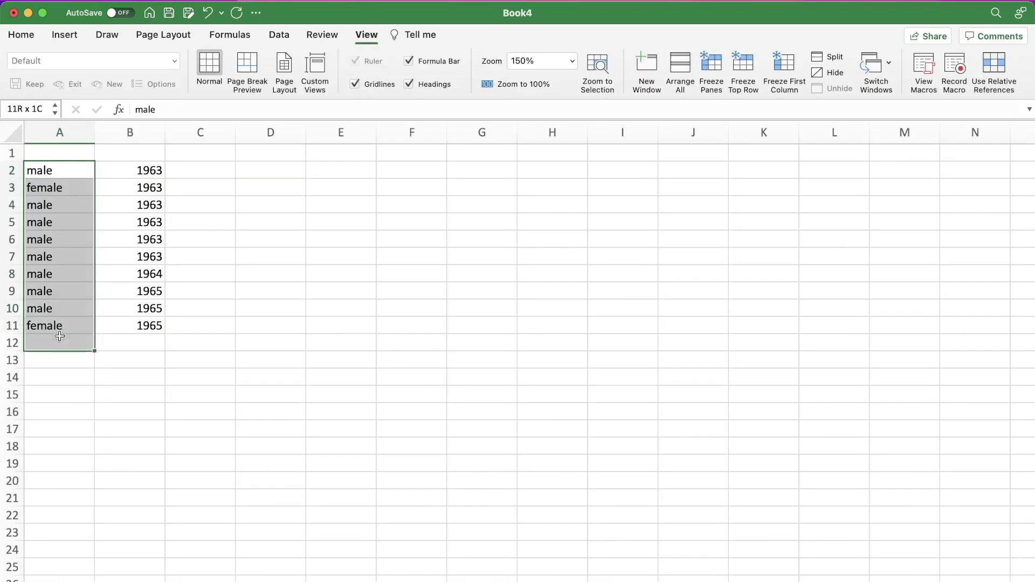
pyautogui.moveTo(64, 343); pyautogui.dragTo(118, 323)
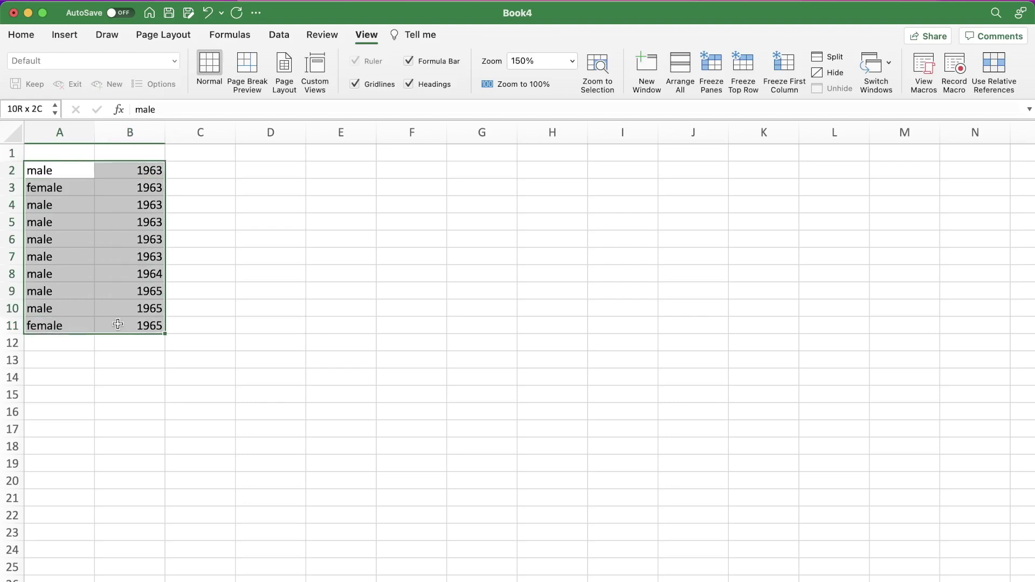
pyautogui.moveTo(76, 171); pyautogui.dragTo(59, 326)
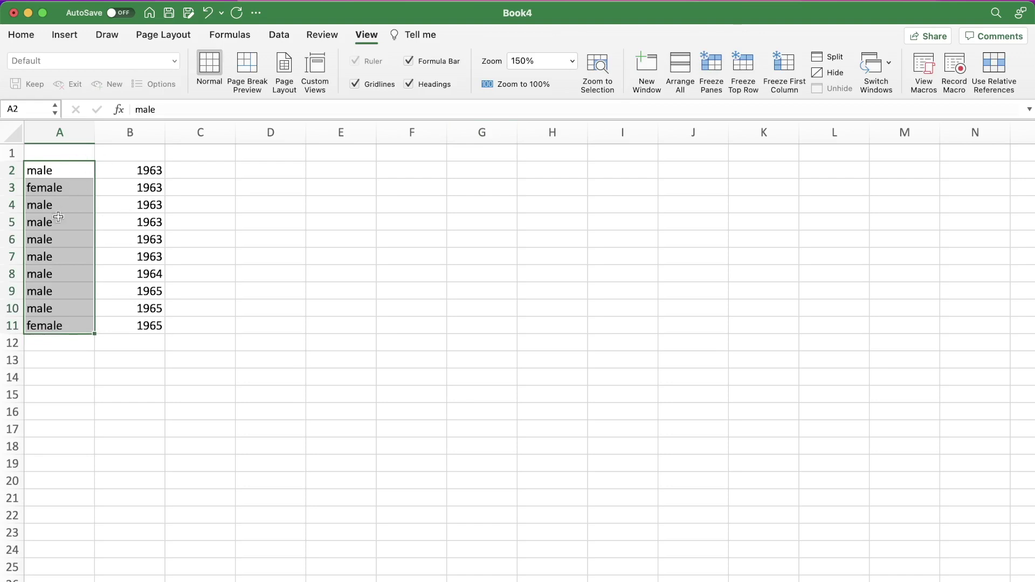
pyautogui.moveTo(143, 172); pyautogui.dragTo(134, 327)
pyautogui.moveTo(61, 178); pyautogui.dragTo(47, 326)
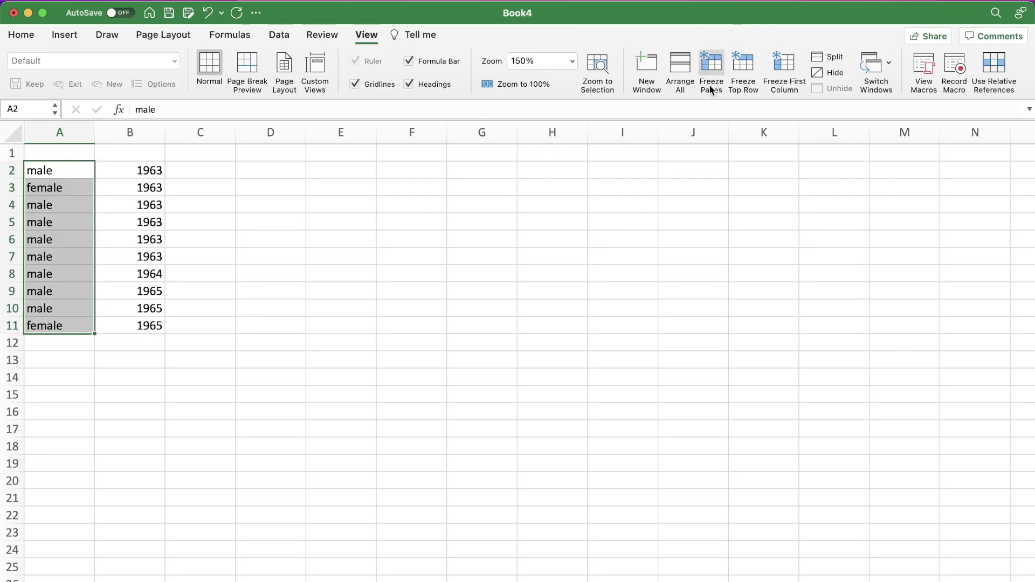
pyautogui.click(280, 34)
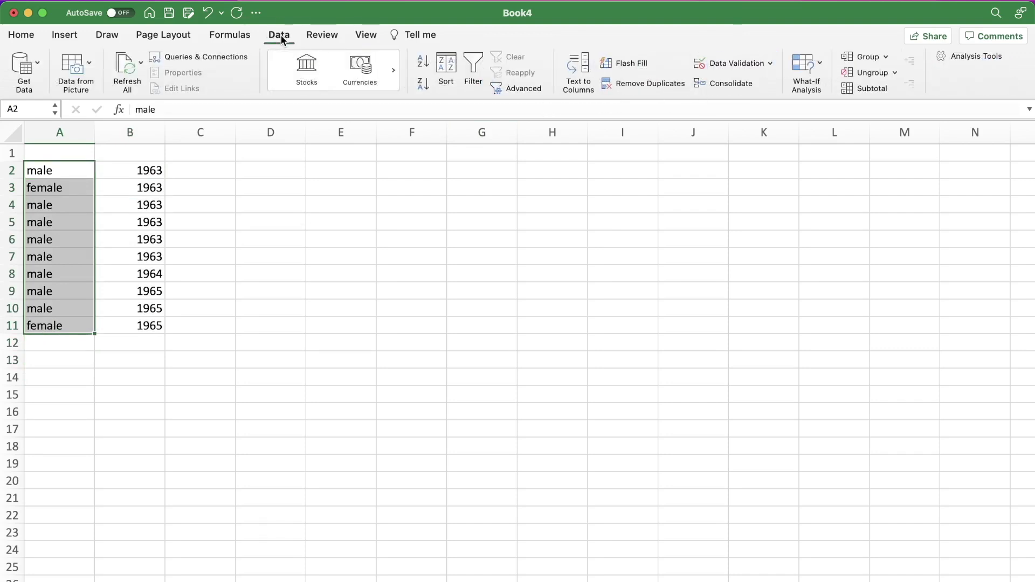
pyautogui.click(643, 87)
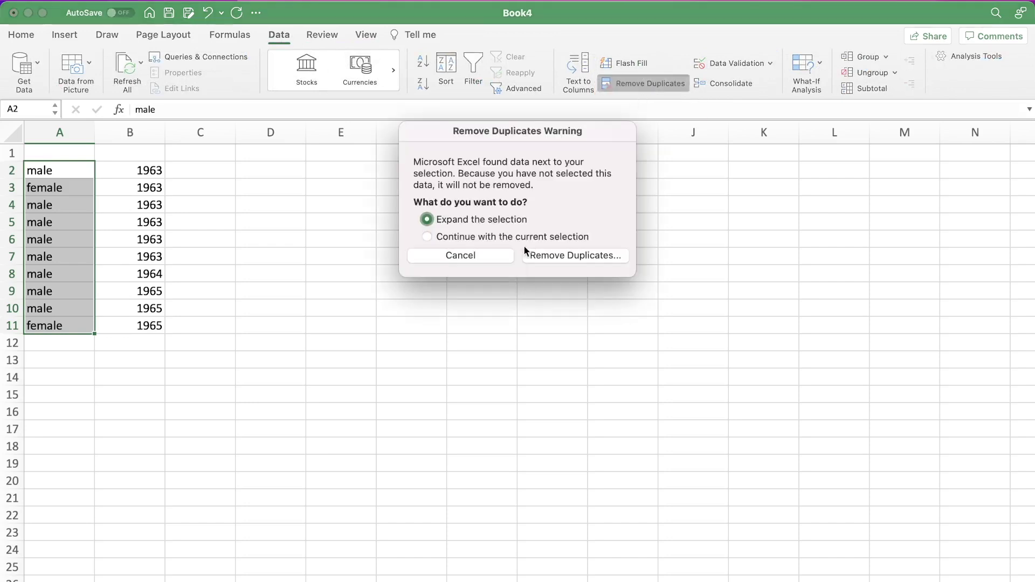
pyautogui.click(492, 236)
pyautogui.click(592, 256)
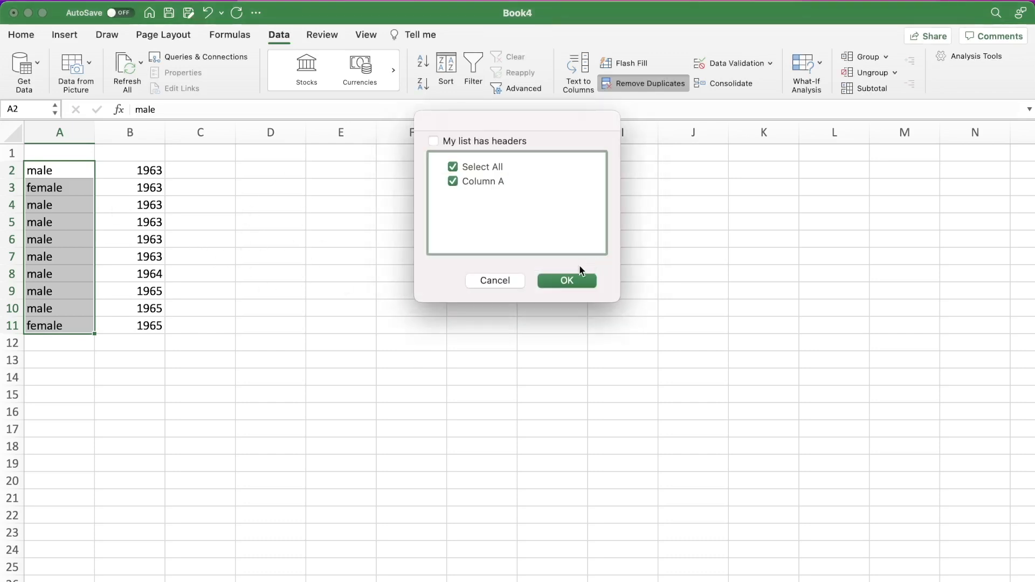
pyautogui.click(557, 275)
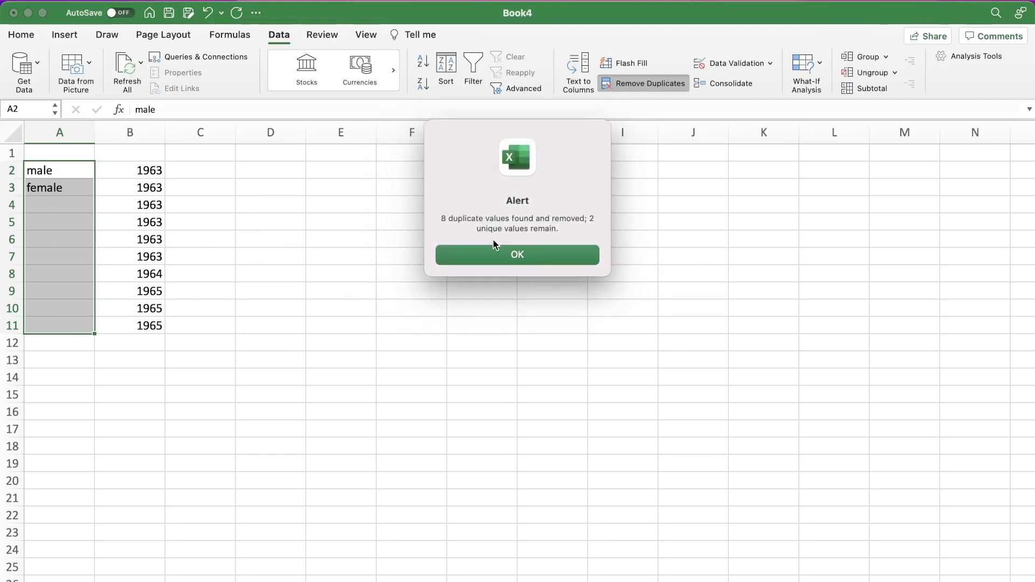
pyautogui.click(527, 251)
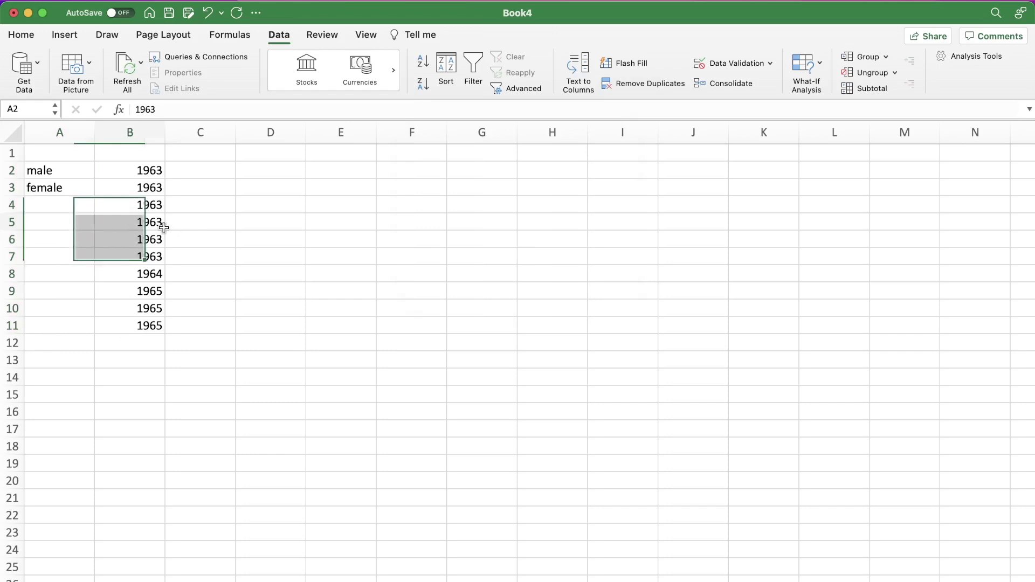
pyautogui.click(163, 227)
pyautogui.moveTo(41, 168); pyautogui.dragTo(135, 326)
pyautogui.click(243, 296)
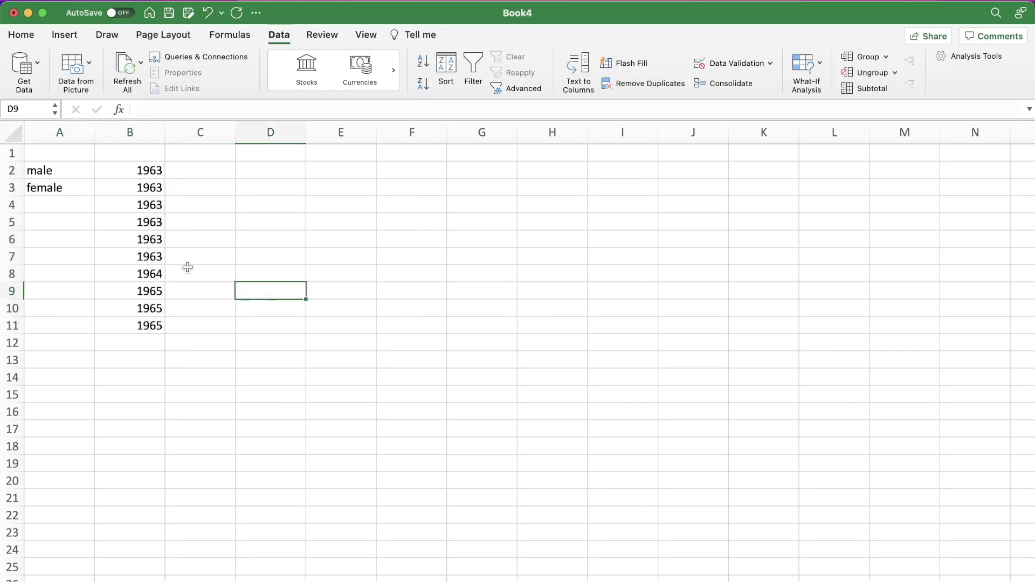
pyautogui.press('super+z')
pyautogui.click(142, 222)
pyautogui.moveTo(72, 171); pyautogui.dragTo(154, 329)
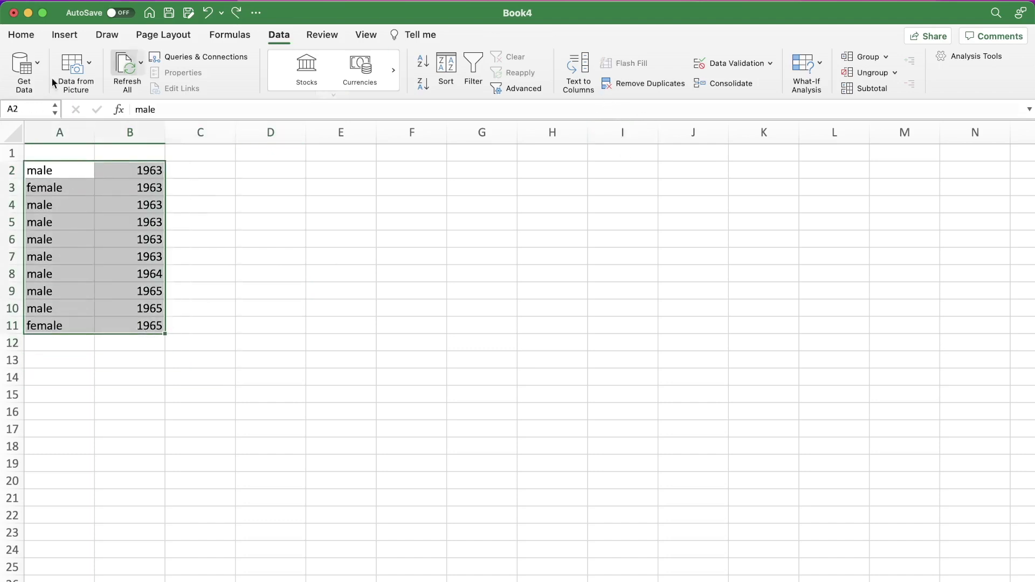
# - Remove Duplicates on Column A and Column B, leaving five unique pairs in A2:B6
pyautogui.click(634, 84)
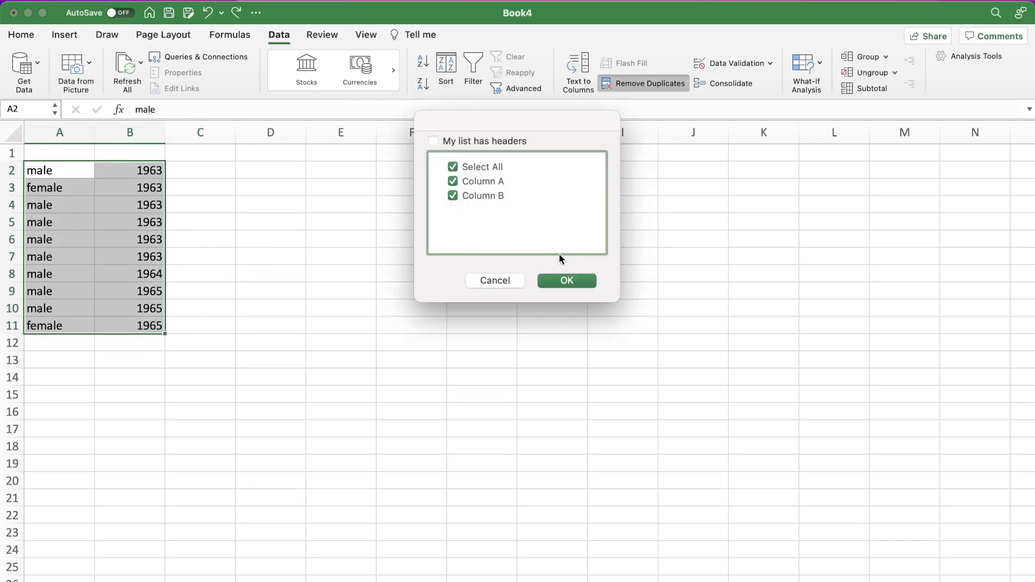
pyautogui.click(455, 186)
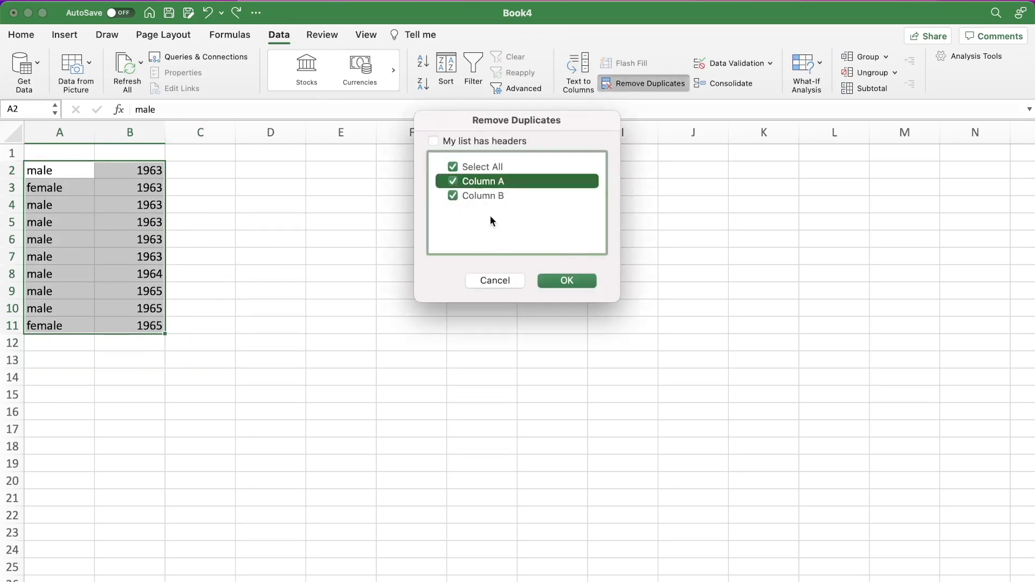
pyautogui.click(577, 280)
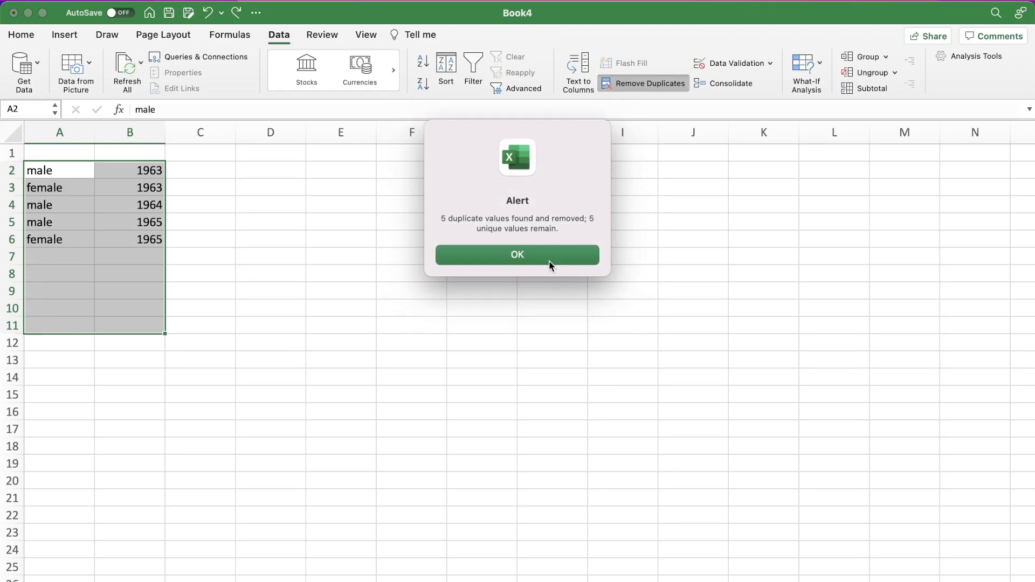
pyautogui.click(548, 260)
pyautogui.moveTo(66, 170); pyautogui.dragTo(128, 233)
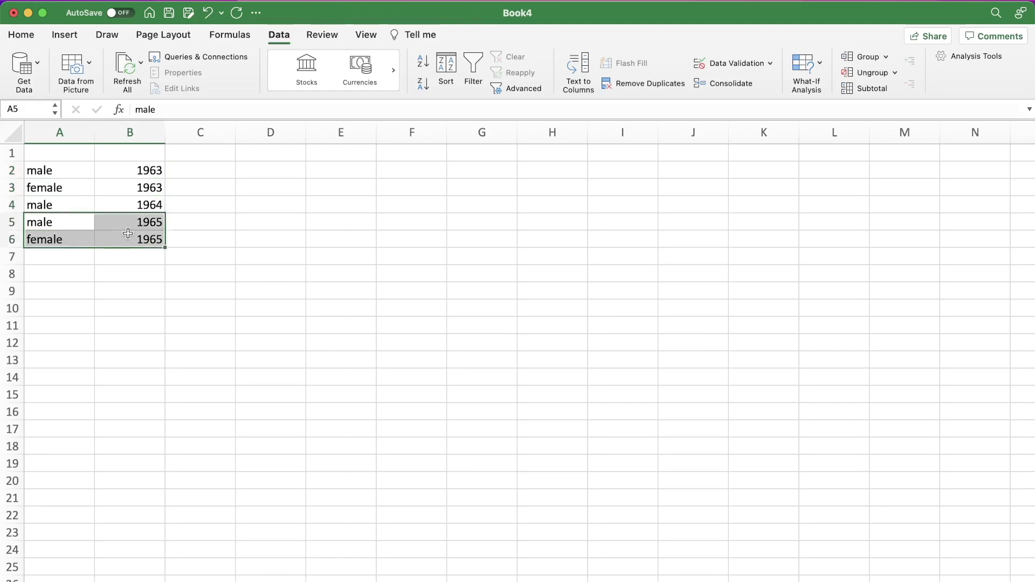
pyautogui.click(79, 170)
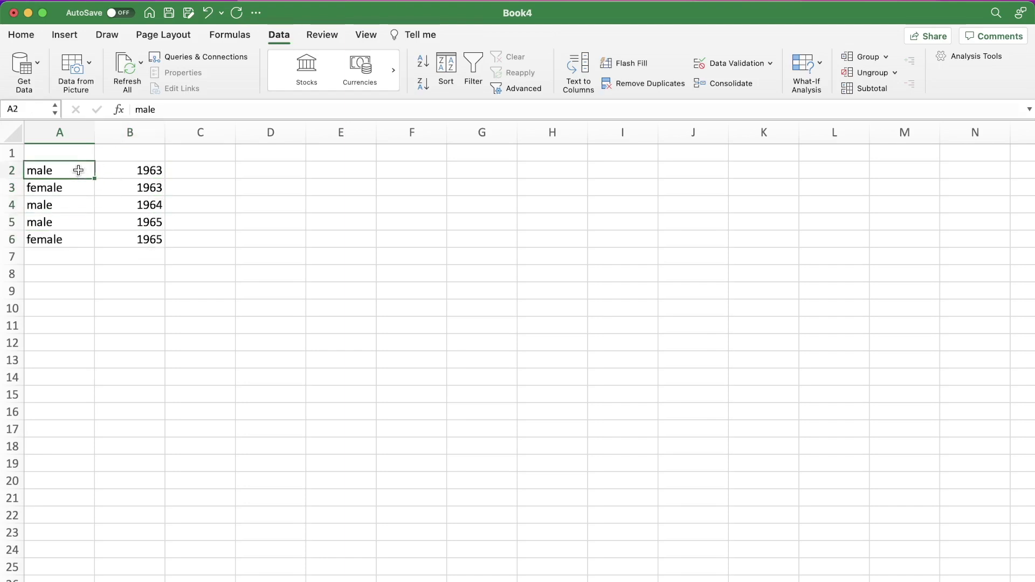
pyautogui.moveTo(134, 236); pyautogui.dragTo(70, 174)
pyautogui.click(70, 174)
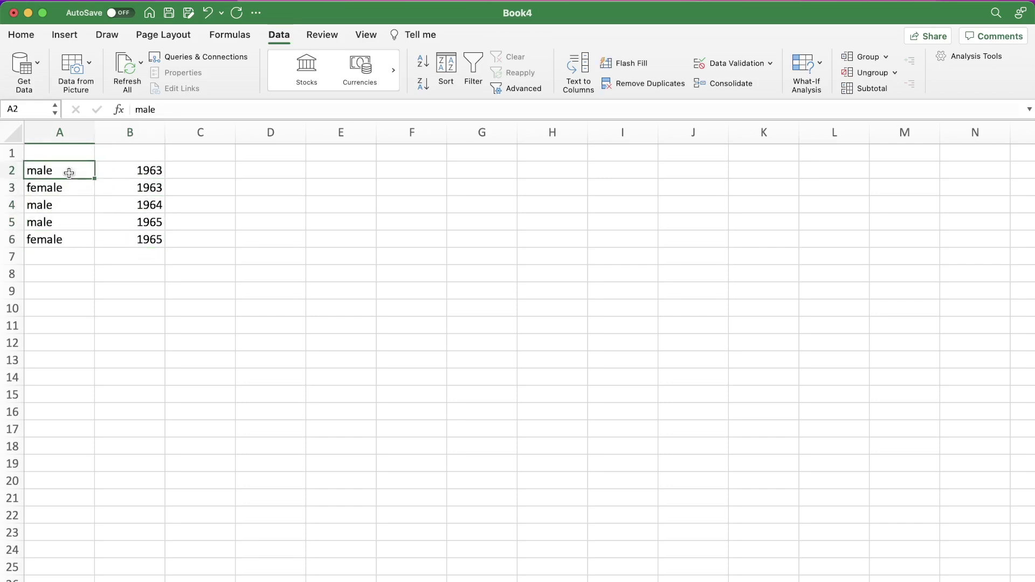